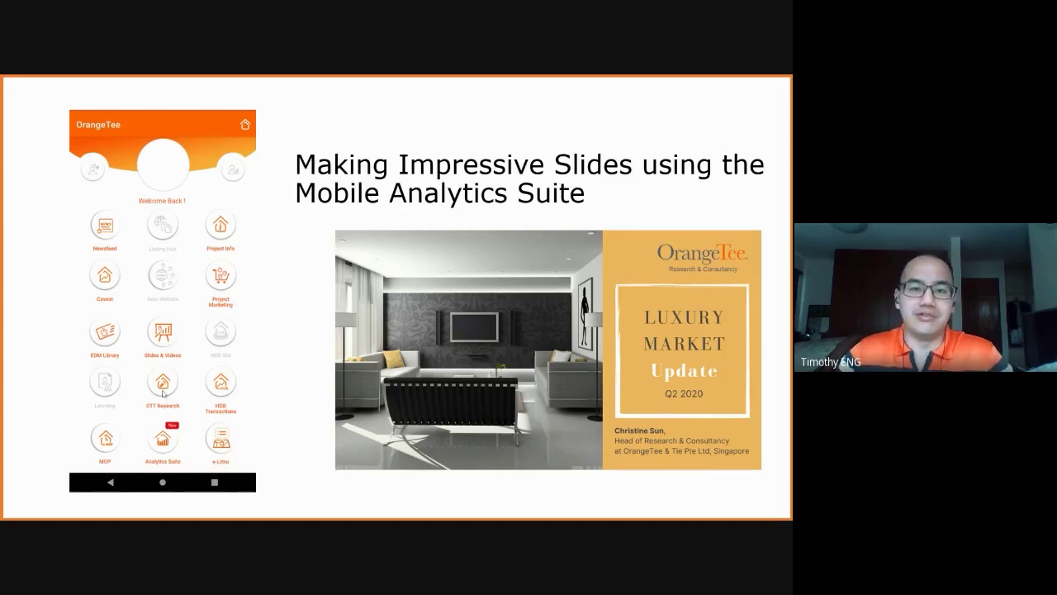
Step: Bring the mirrored phone's OrangeTee app home menu up over the Mobile Analytics Suite title slide
click(271, 351)
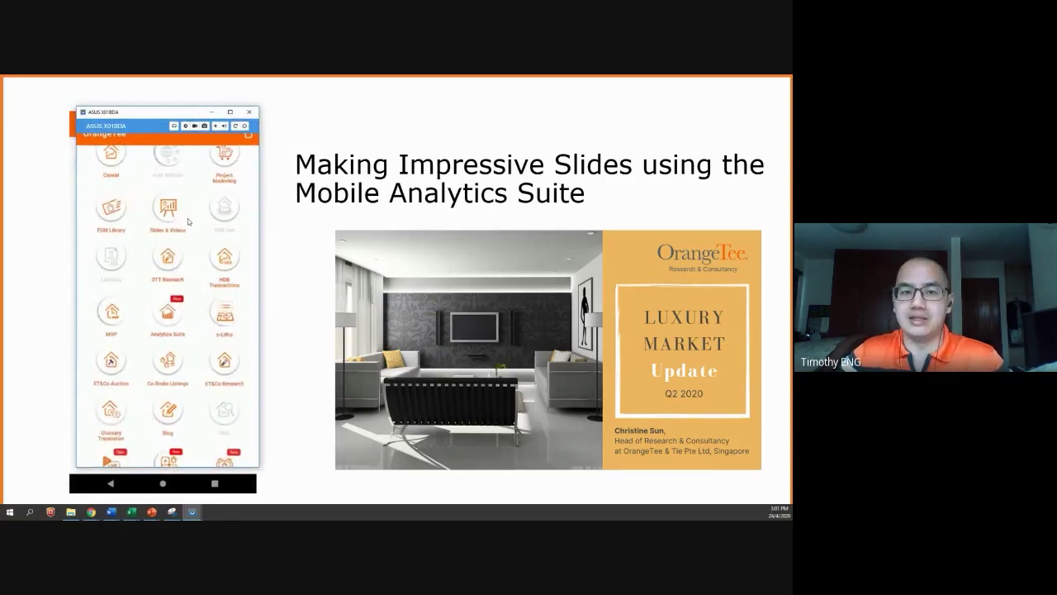
Step: Shift the phone-mirror window slightly to settle it over the title slide
scroll(192, 310, down, 1)
scroll(192, 314, up, 1)
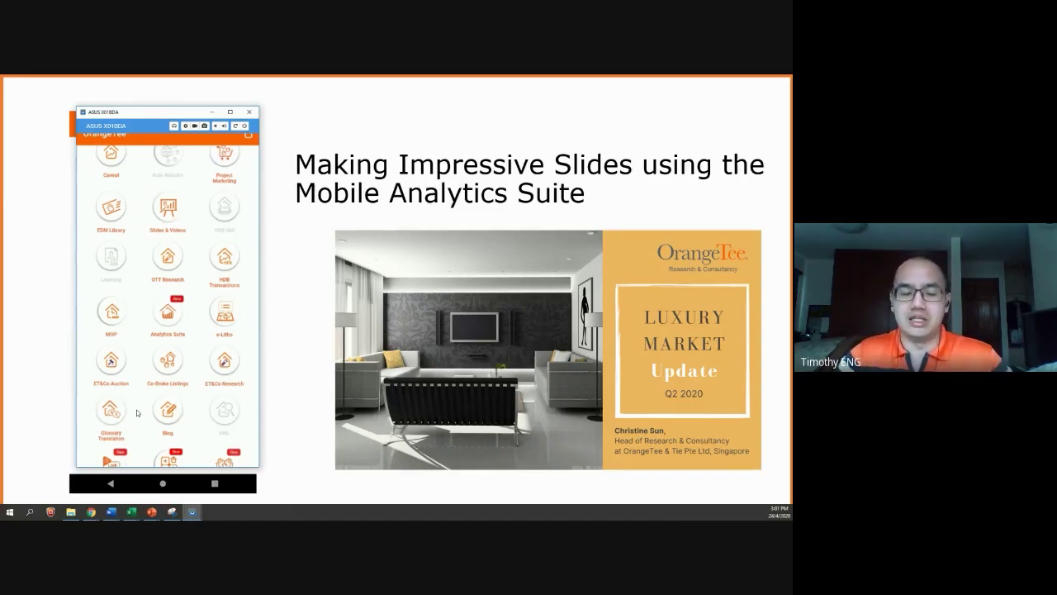
mouse_move(196, 118)
mouse_down()
mouse_move(449, 175)
mouse_move(326, 136)
mouse_move(194, 115)
mouse_up()
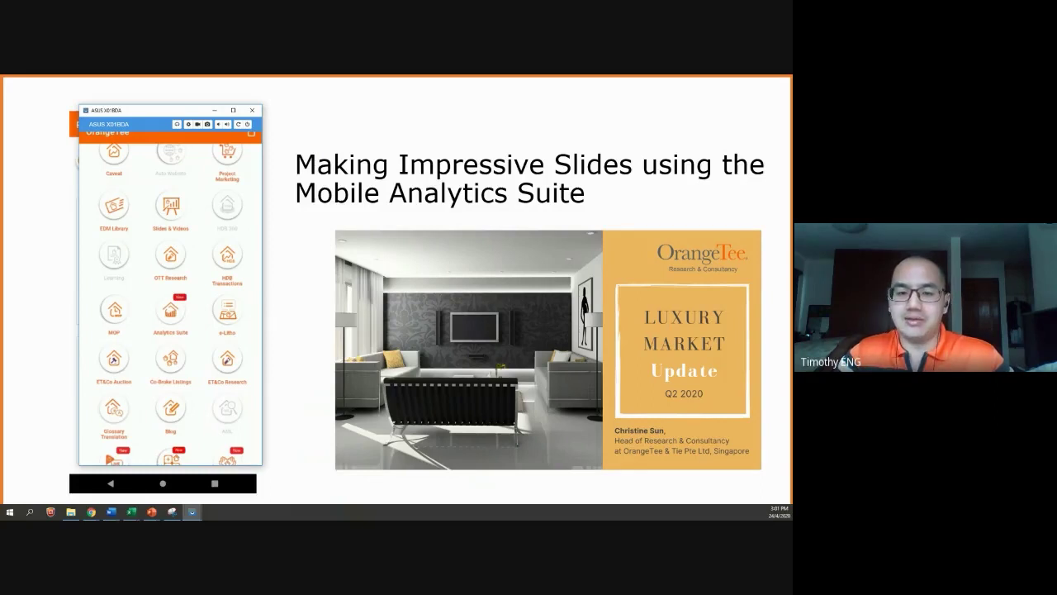
Step: Advance to the Increasing Luxury Homes Sales slide and open the Research page's Sales Volume dashboard
click(392, 308)
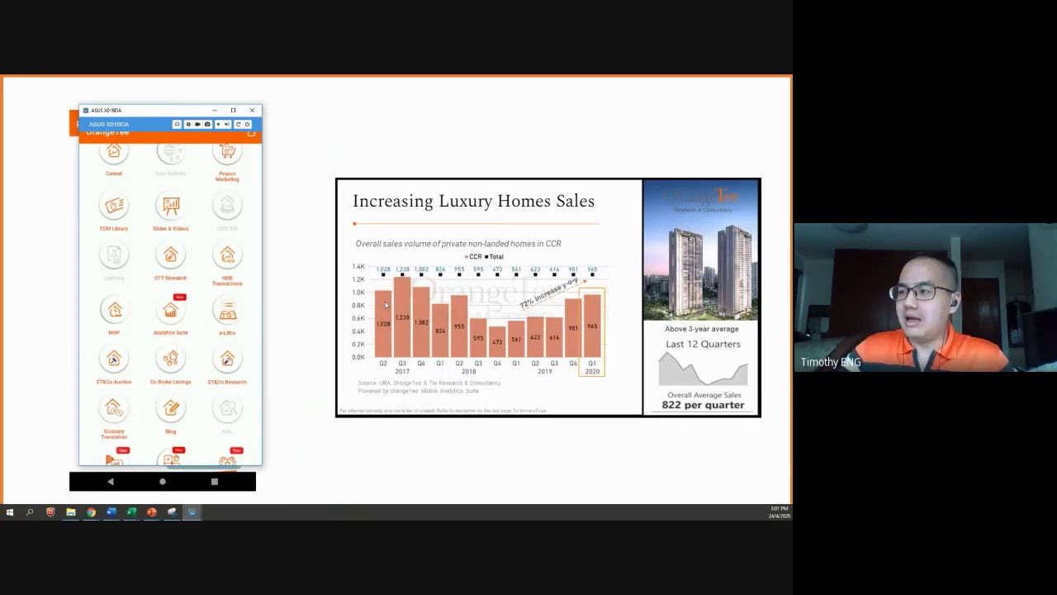
click(177, 306)
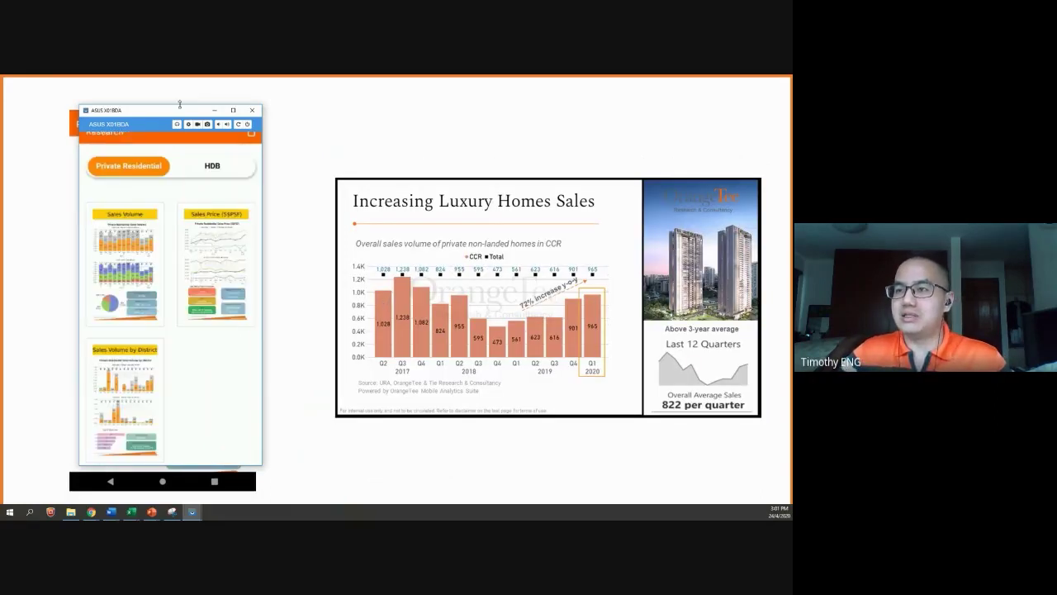
mouse_move(174, 111)
mouse_down()
mouse_move(207, 109)
mouse_move(175, 118)
mouse_up()
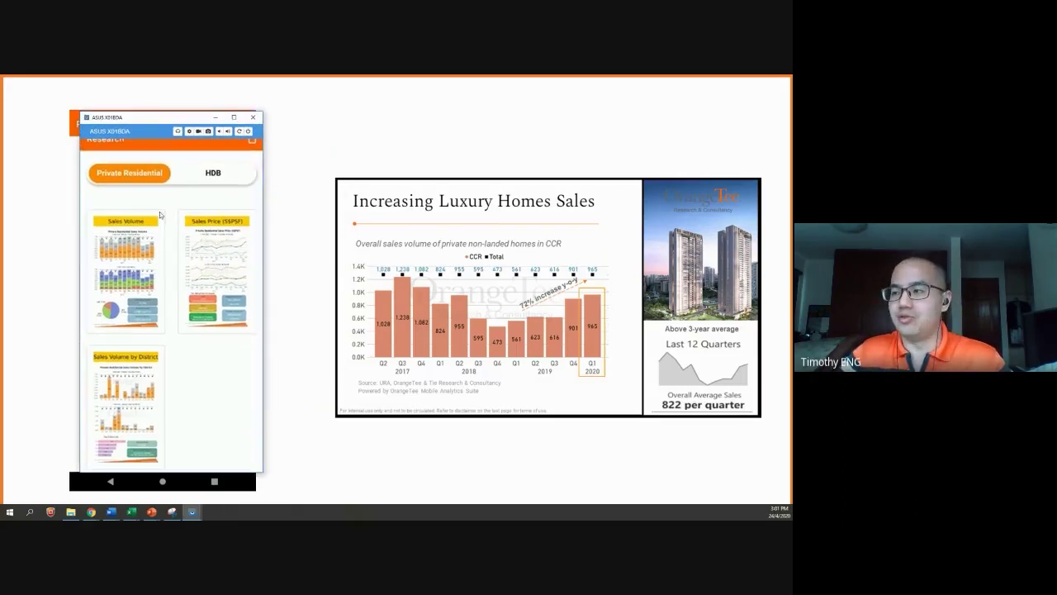
click(123, 255)
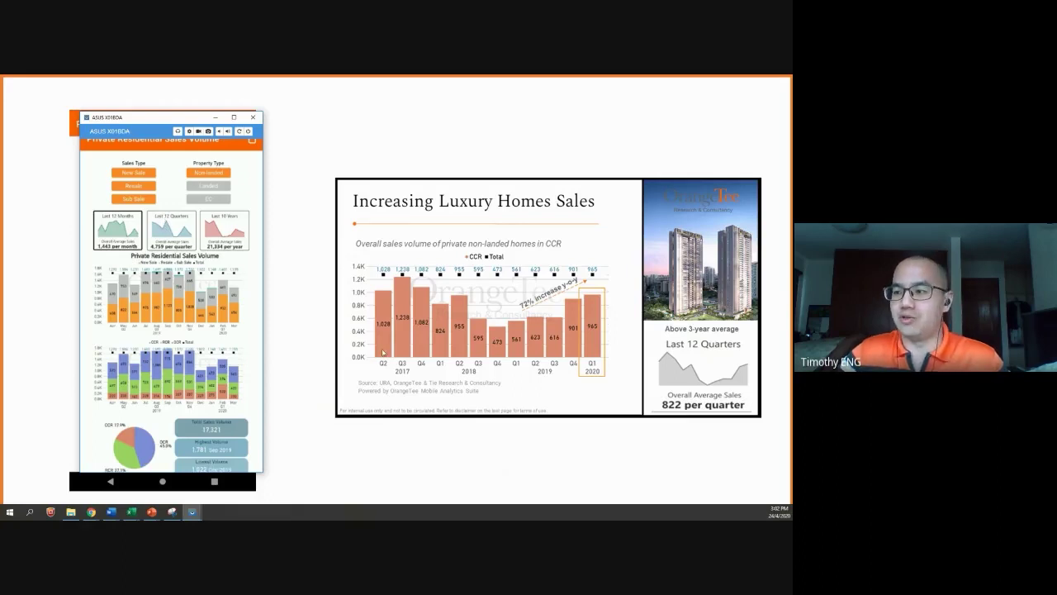
Step: Filter sales volume to Last 12 Quarters and CCR, then advance to the Surge in New Luxury Home Sales slide
click(181, 245)
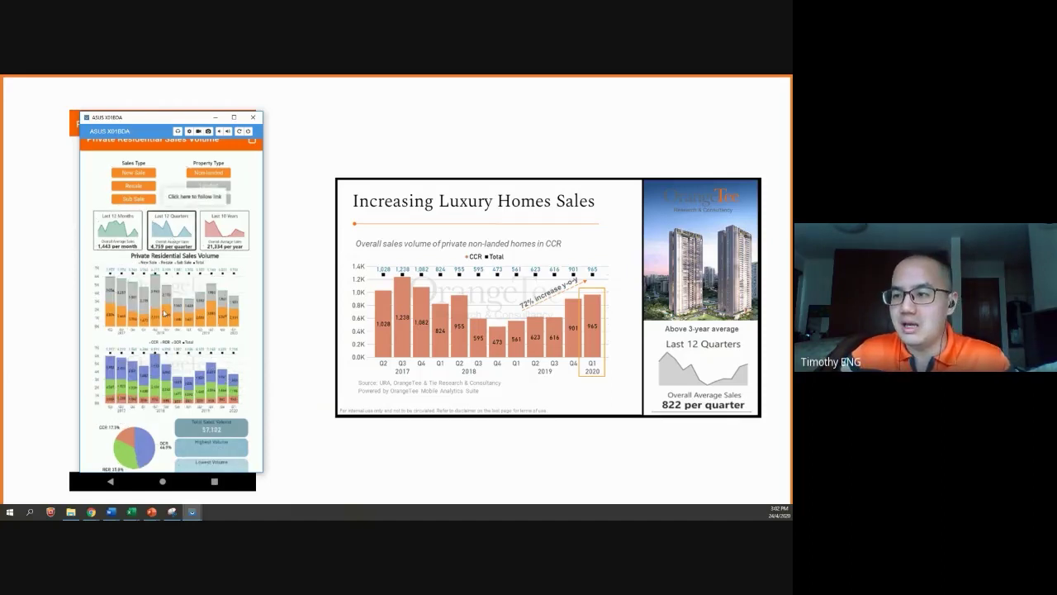
scroll(160, 318, down, 1)
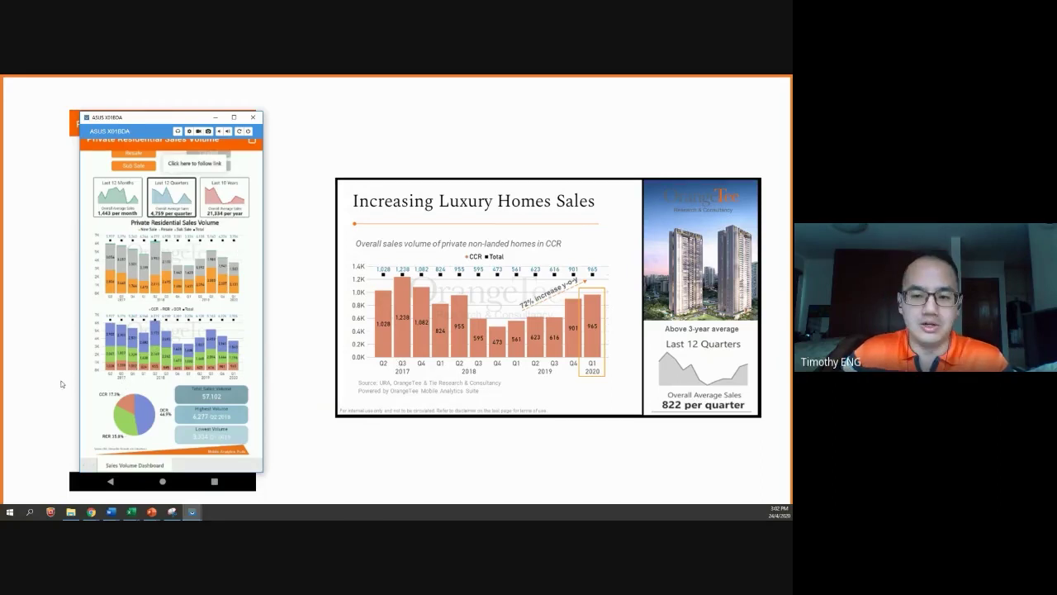
click(106, 400)
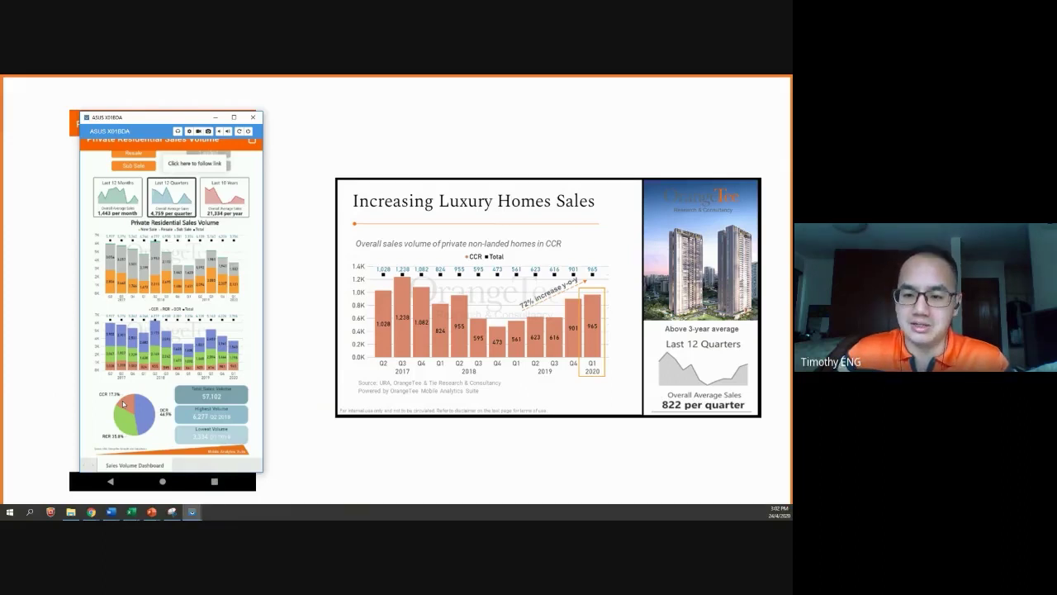
click(124, 403)
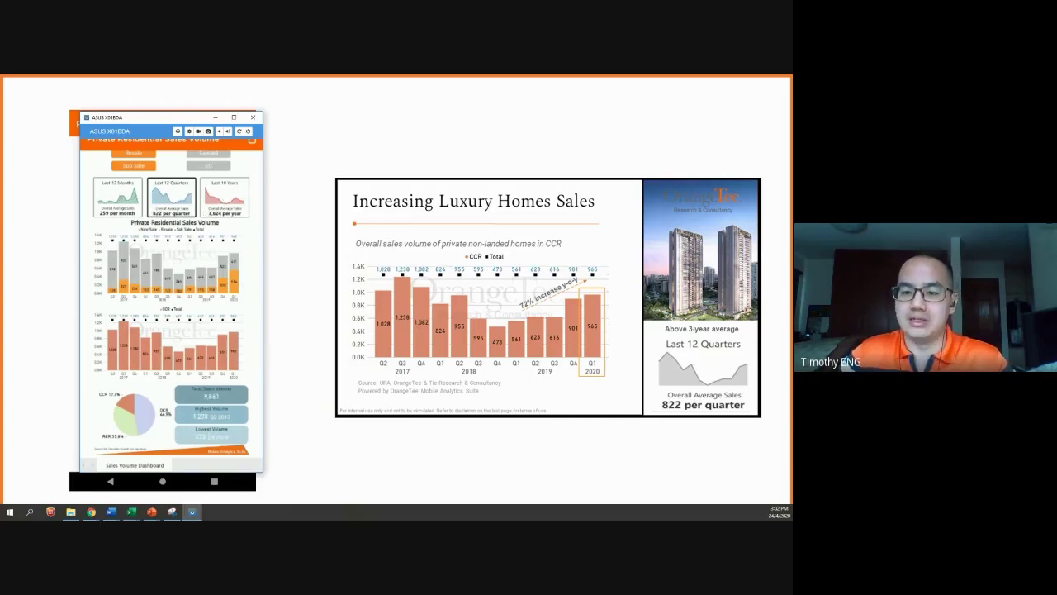
click(147, 411)
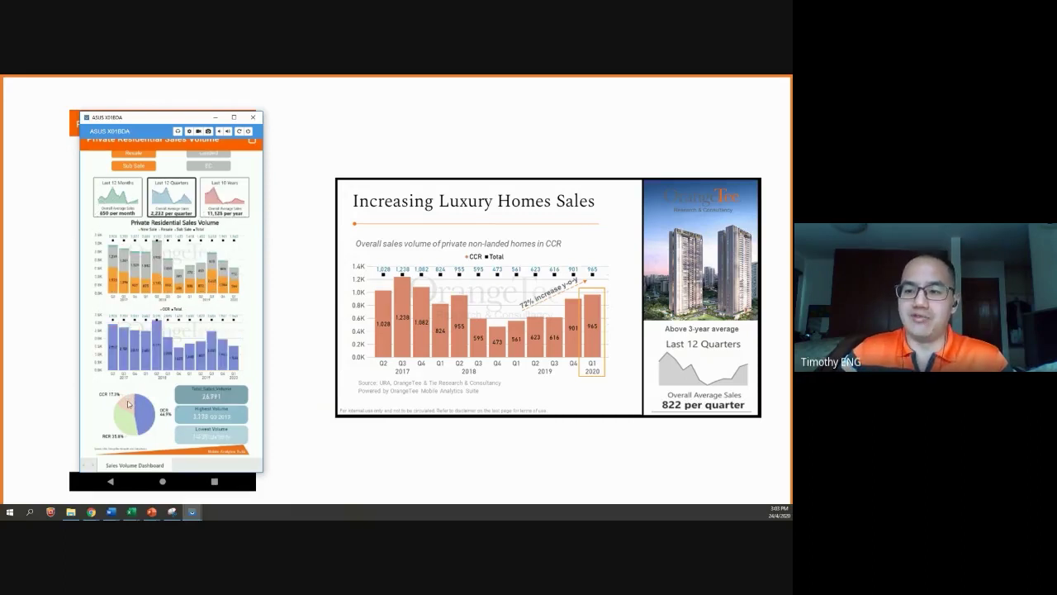
click(128, 403)
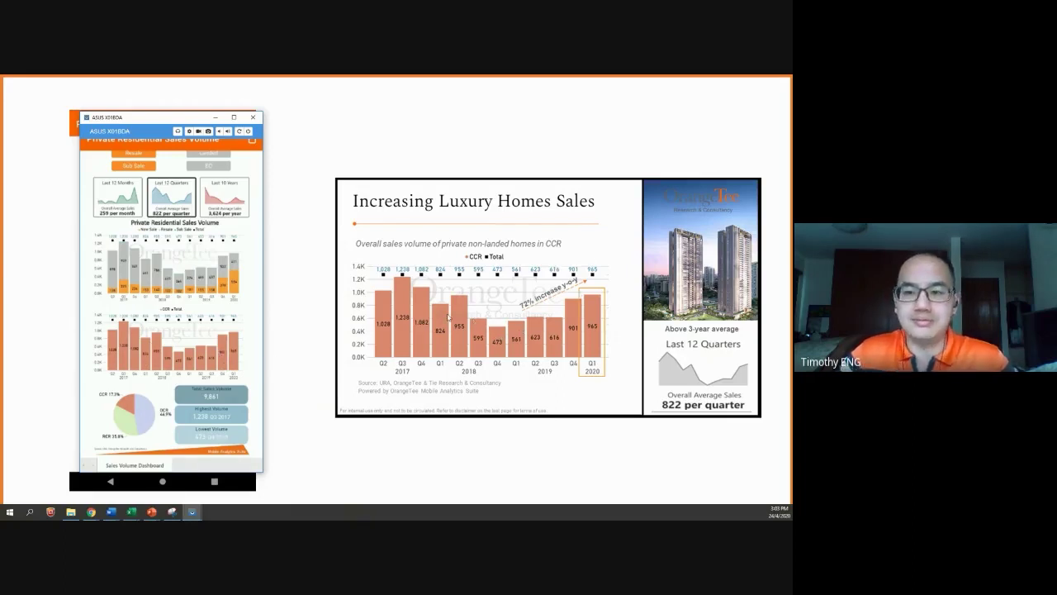
click(447, 316)
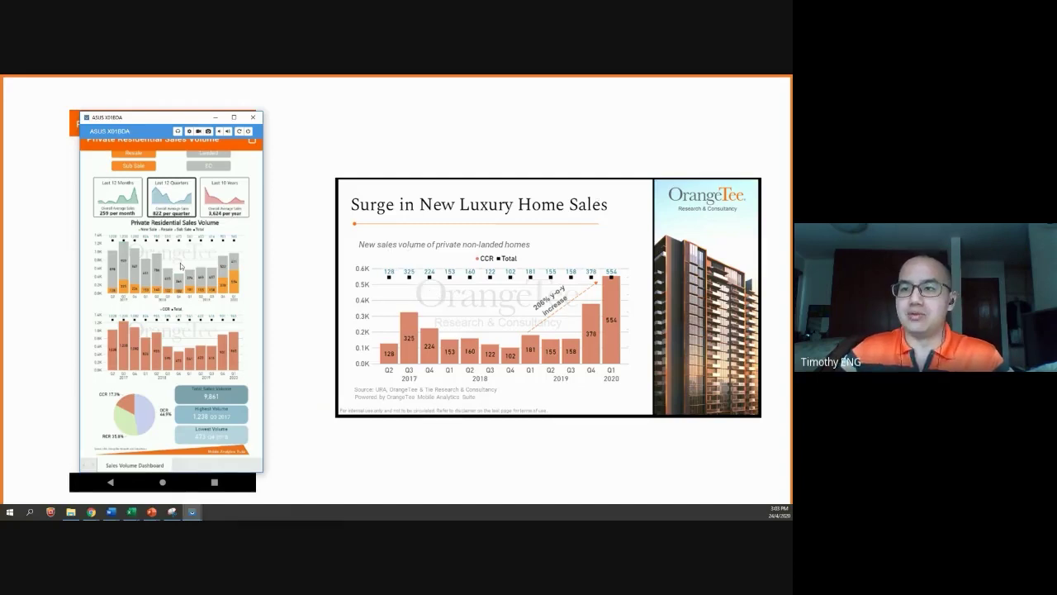
Step: Deselect Resale and Sub Sale so the sales volume charts show New Sale only
scroll(181, 267, up, 1)
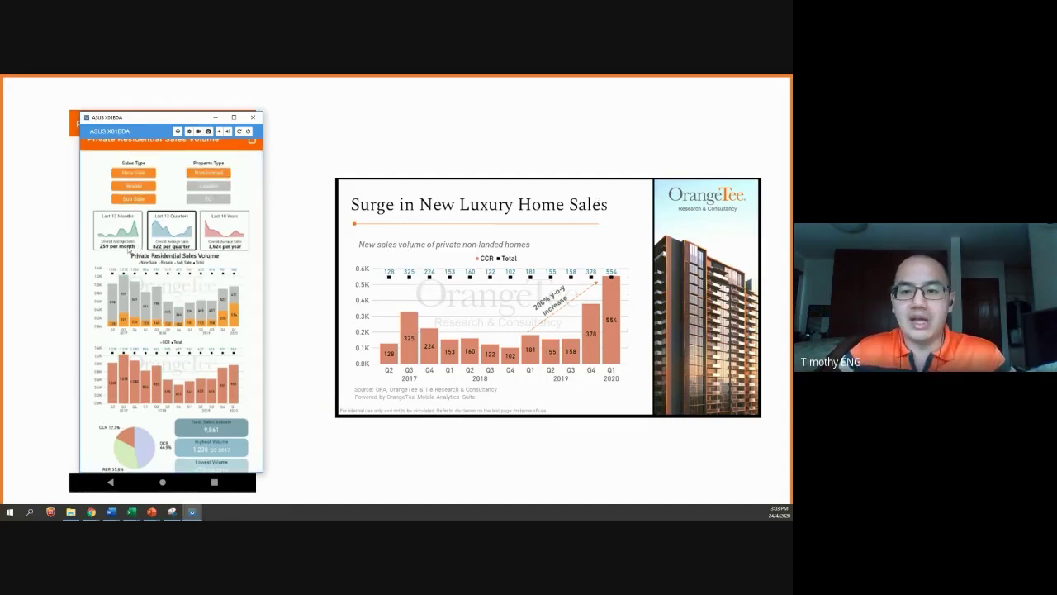
click(134, 186)
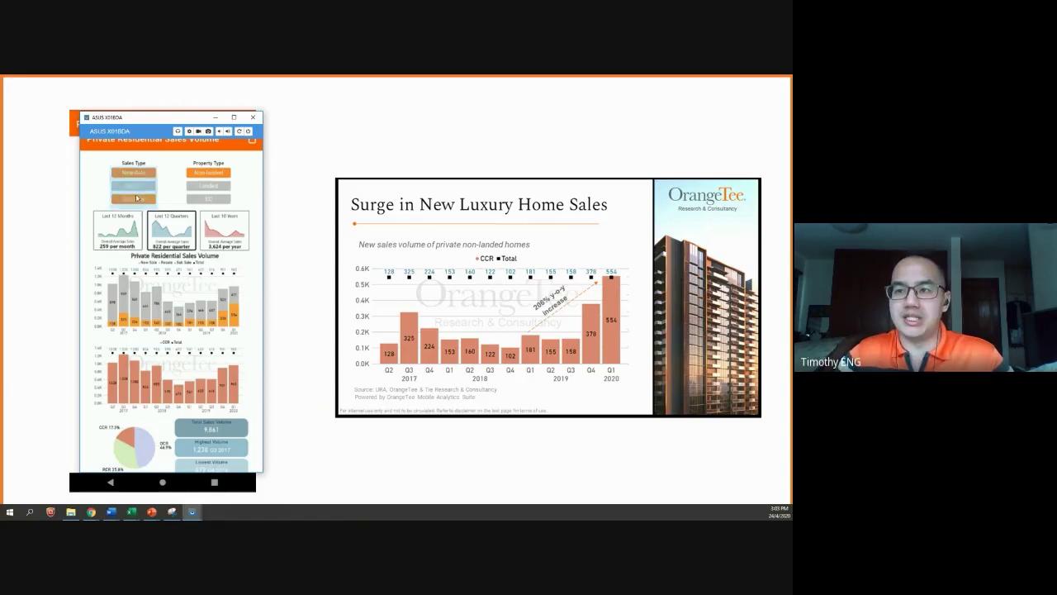
click(136, 201)
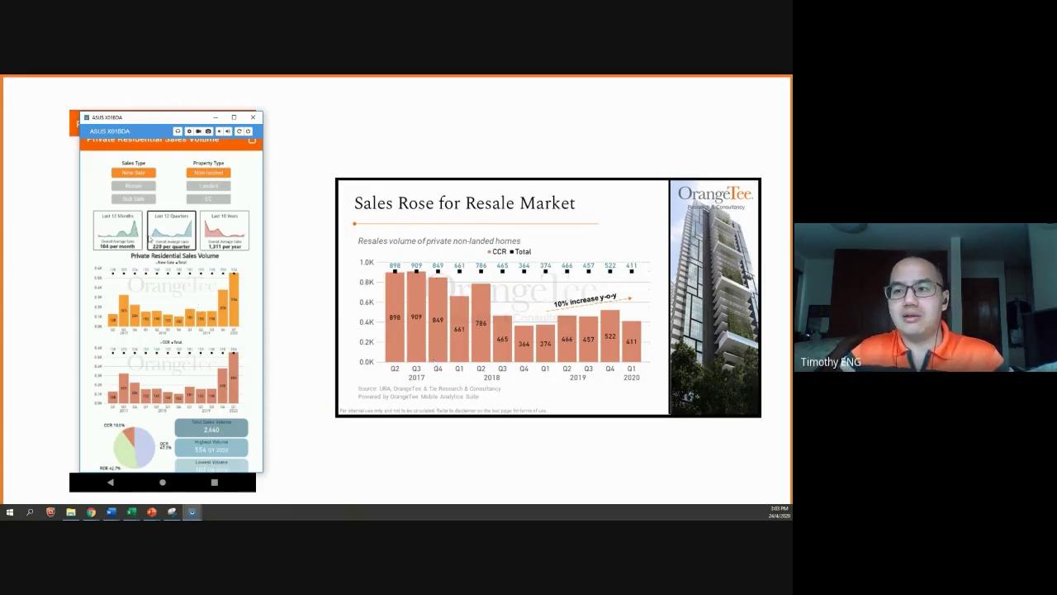
Step: Switch the sales type filter to Resale only and advance to the Prices On Up Trend slide
click(137, 187)
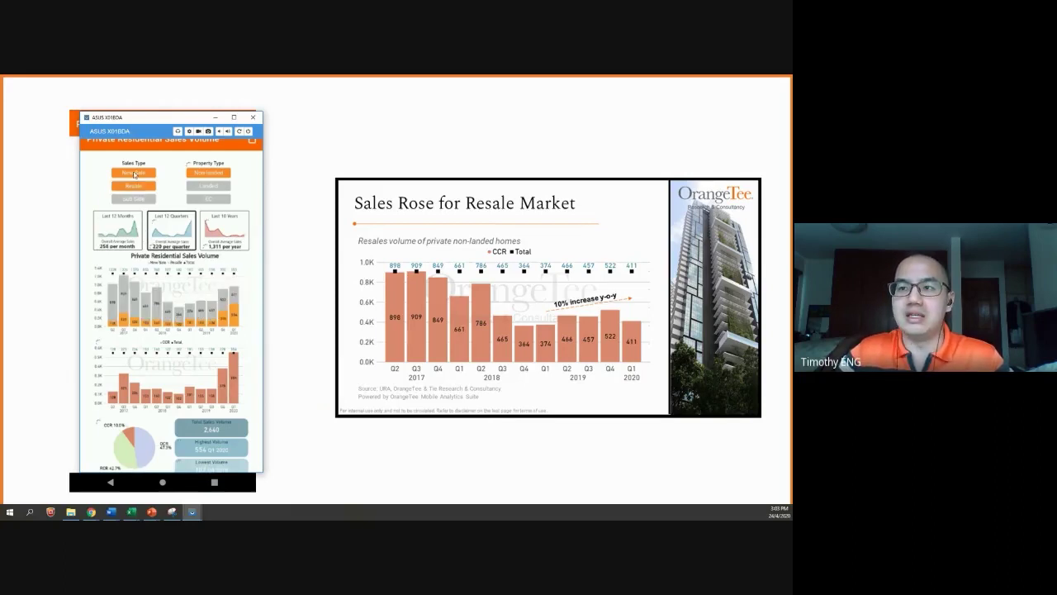
click(133, 174)
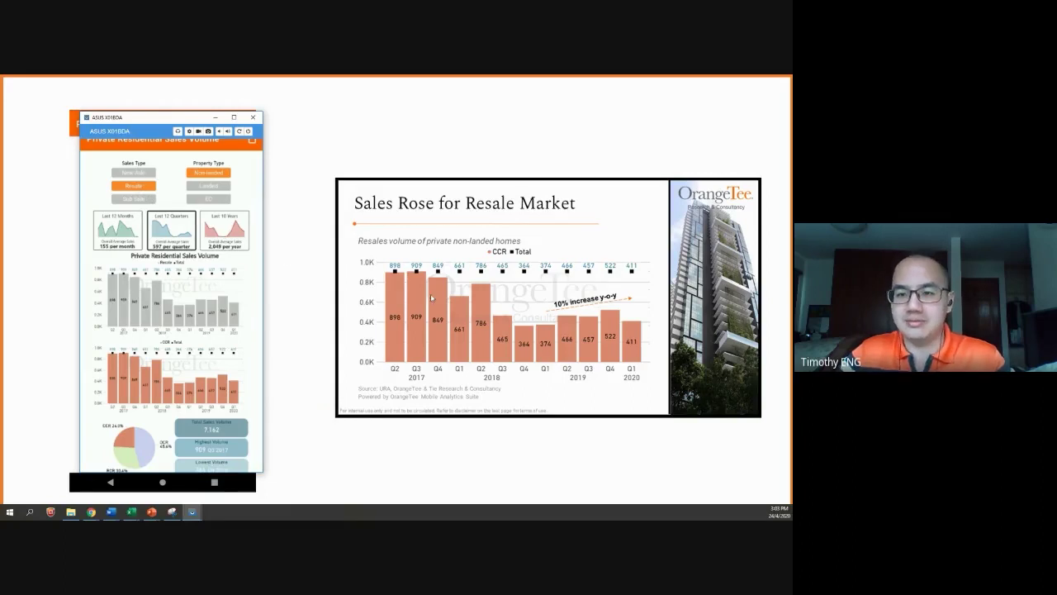
click(484, 208)
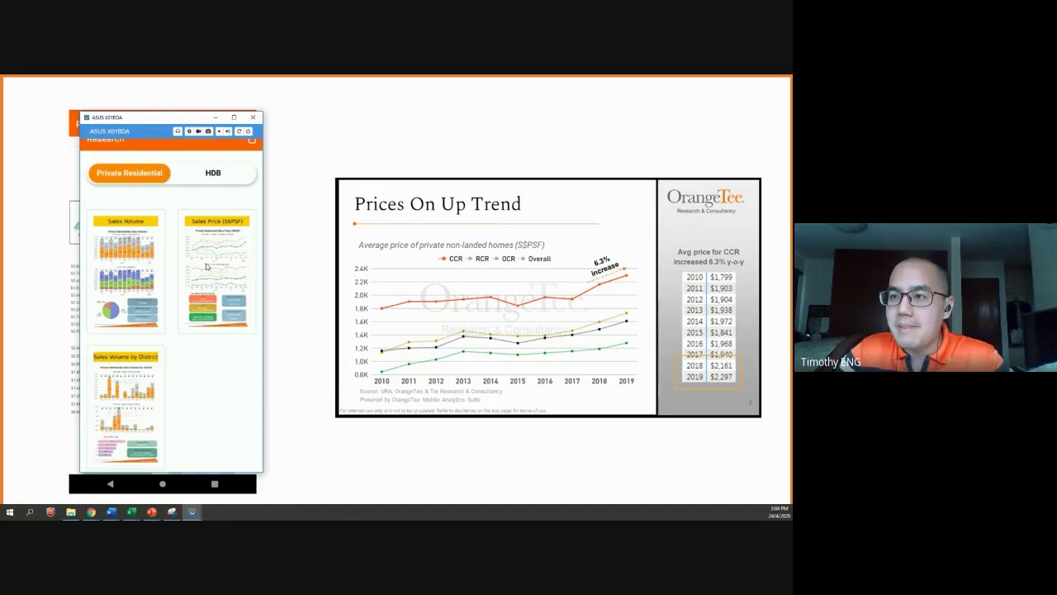
Step: Open the Sales Price dashboard for the last 10 years and show the lower chart as a table
click(206, 267)
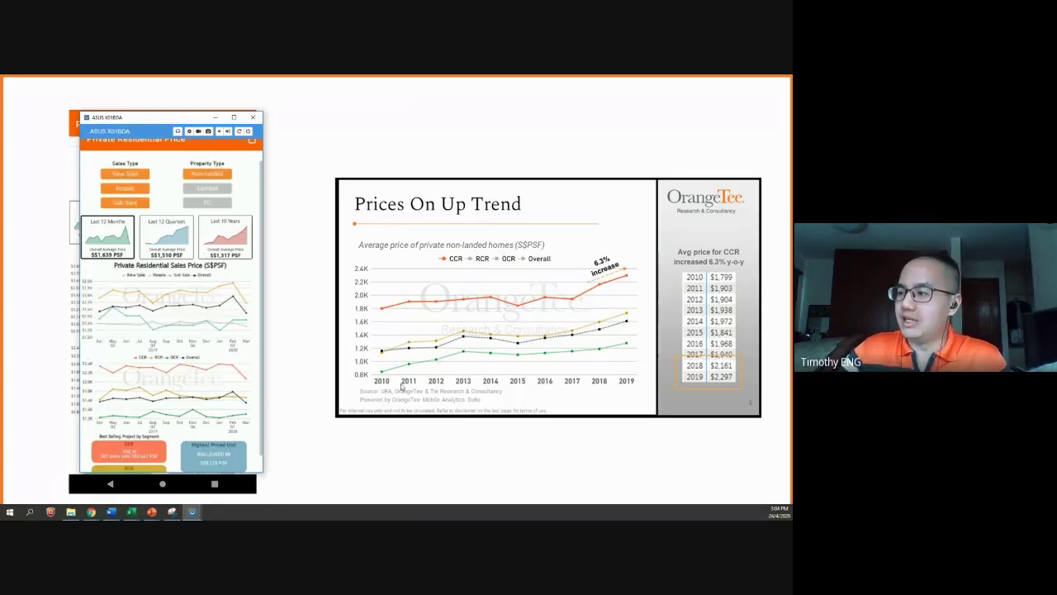
click(231, 244)
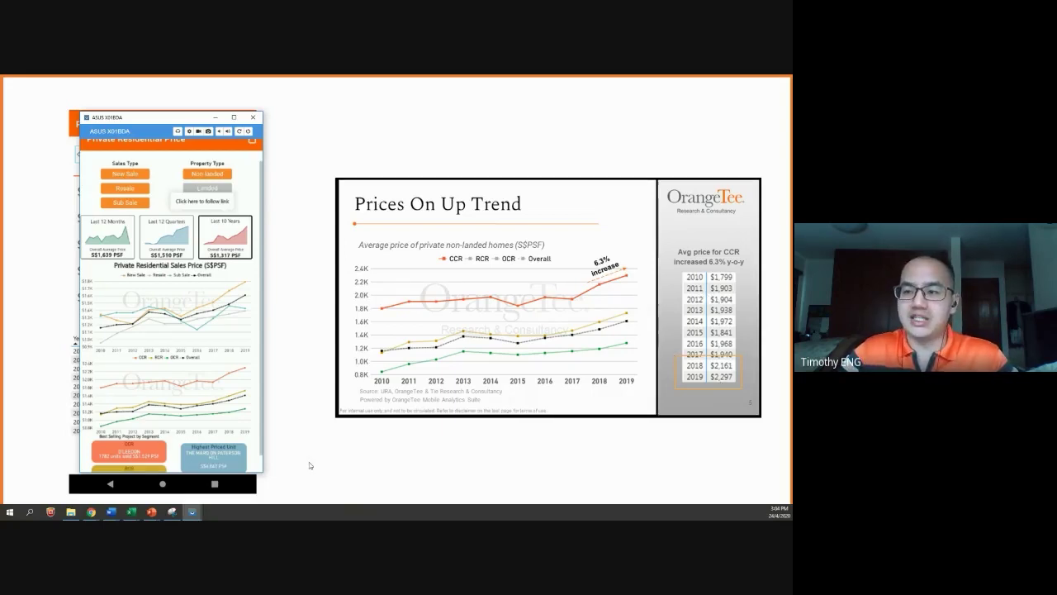
click(229, 370)
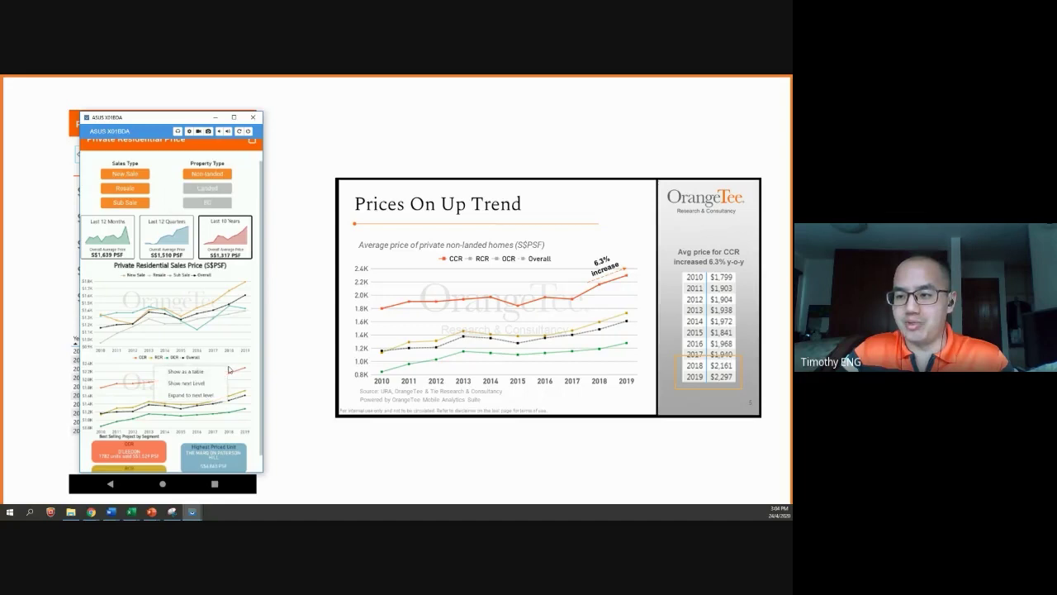
click(199, 374)
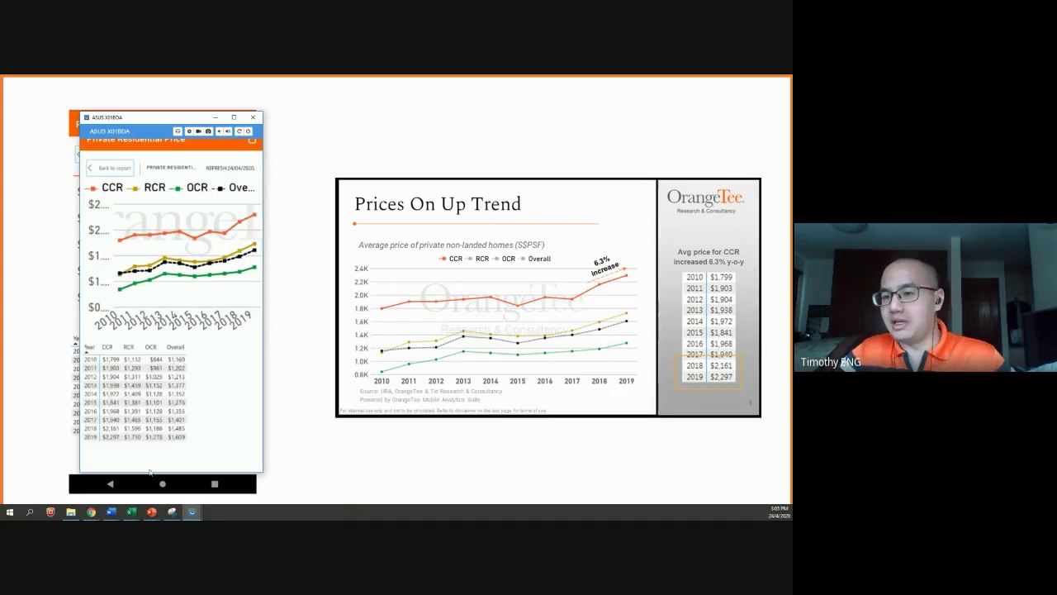
drag(142, 122, 138, 121)
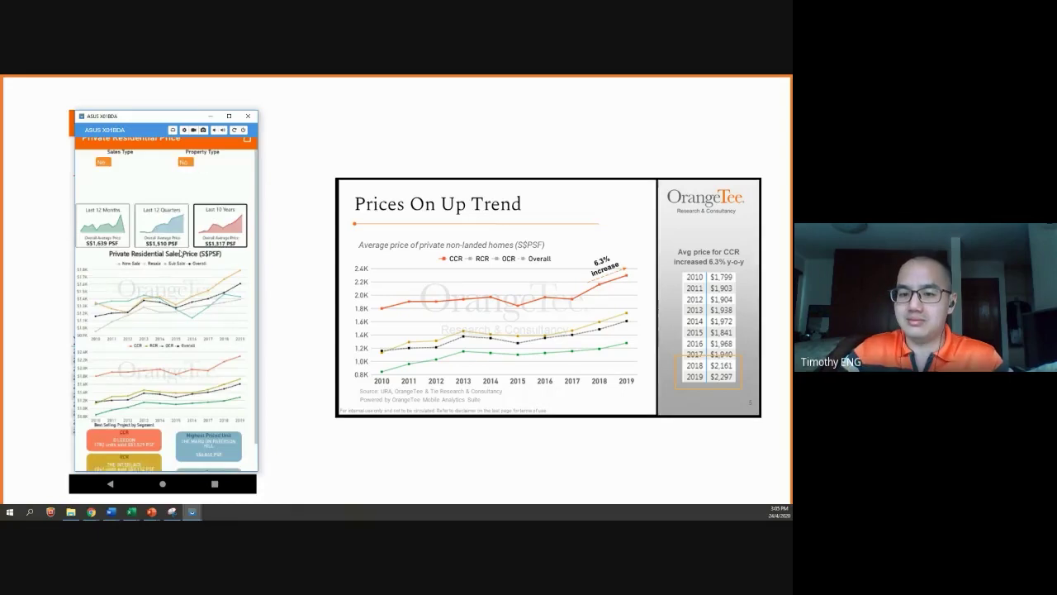
Step: Advance to the New Home Prices slide, limit prices to New Sale, and table the lower chart
key(Right)
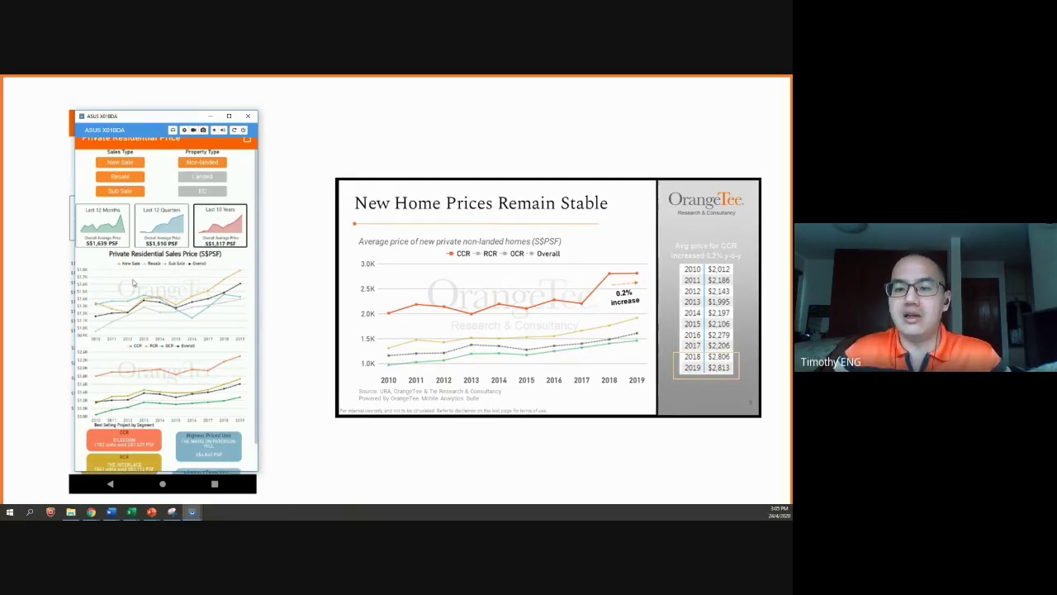
click(124, 178)
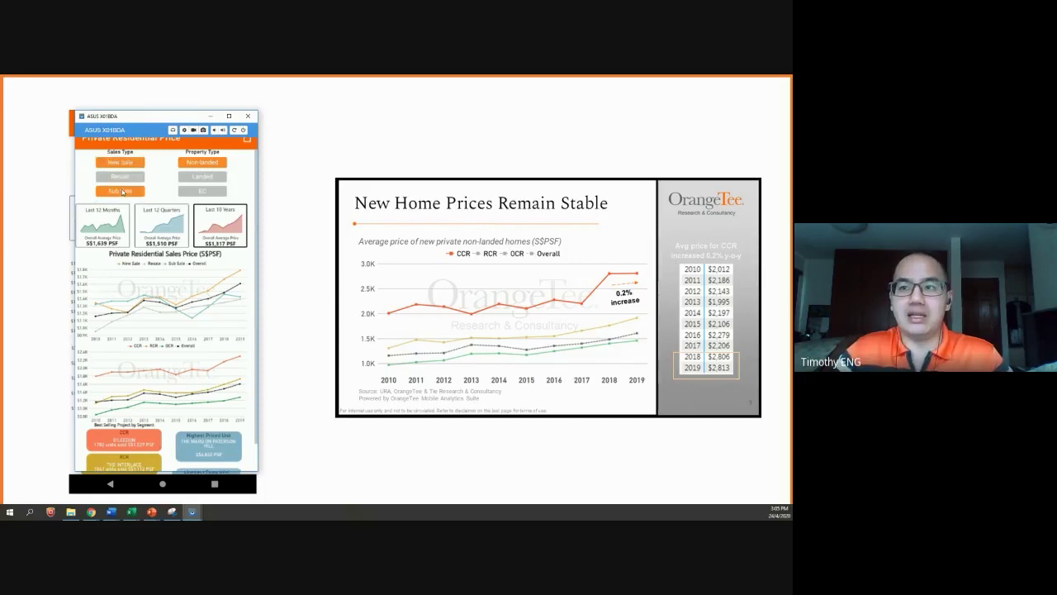
click(122, 191)
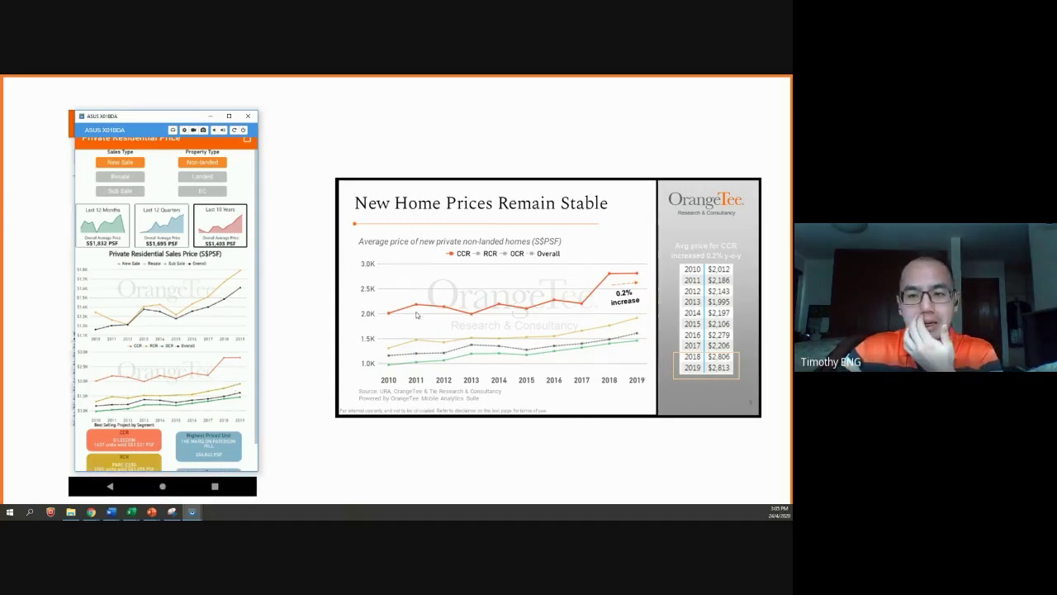
click(210, 358)
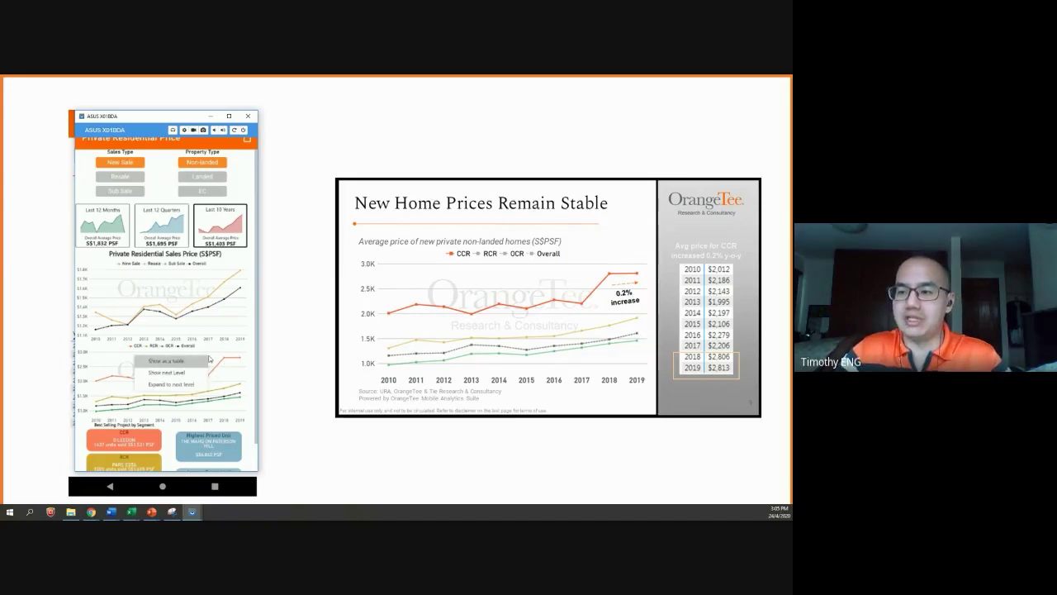
click(185, 361)
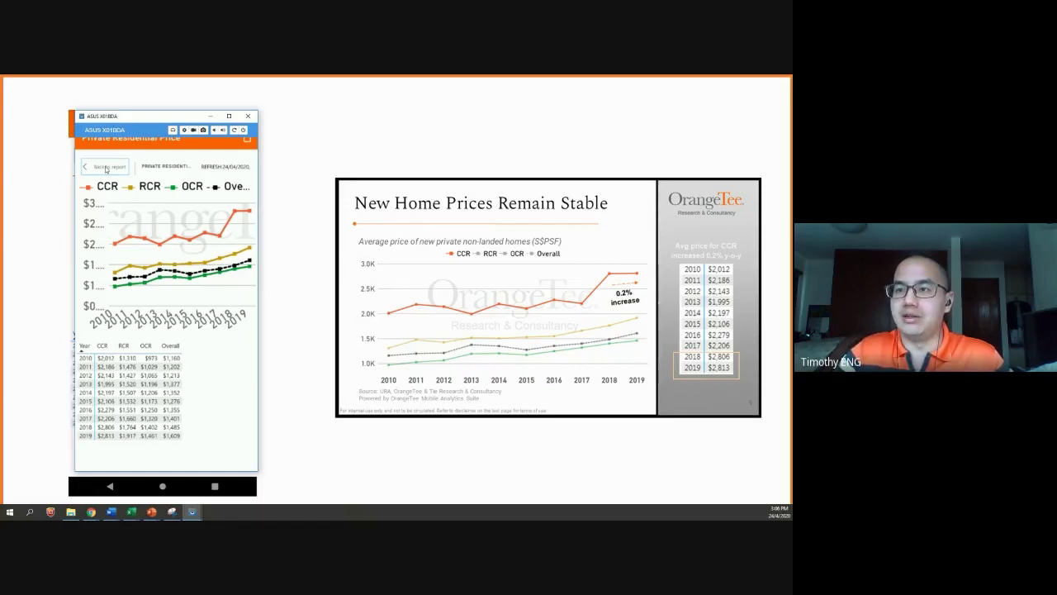
Step: Leave the new-sale yearly CCR/RCR/OCR price table and return to the Private Residential Price charts
click(105, 167)
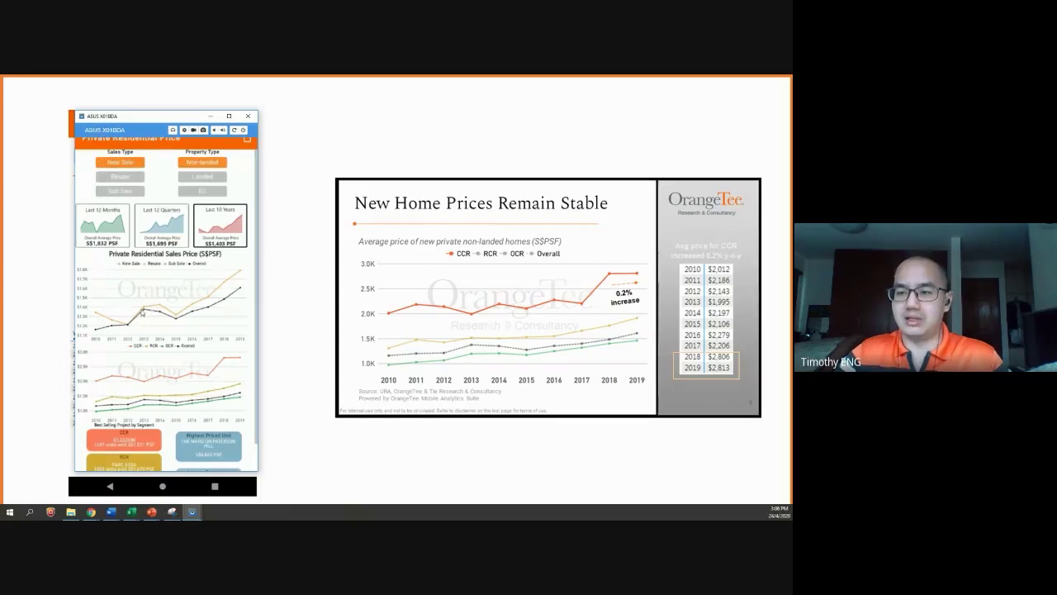
Step: Advance to the Best Selling New Projects slide and switch the price report to Last 12 Months
click(463, 282)
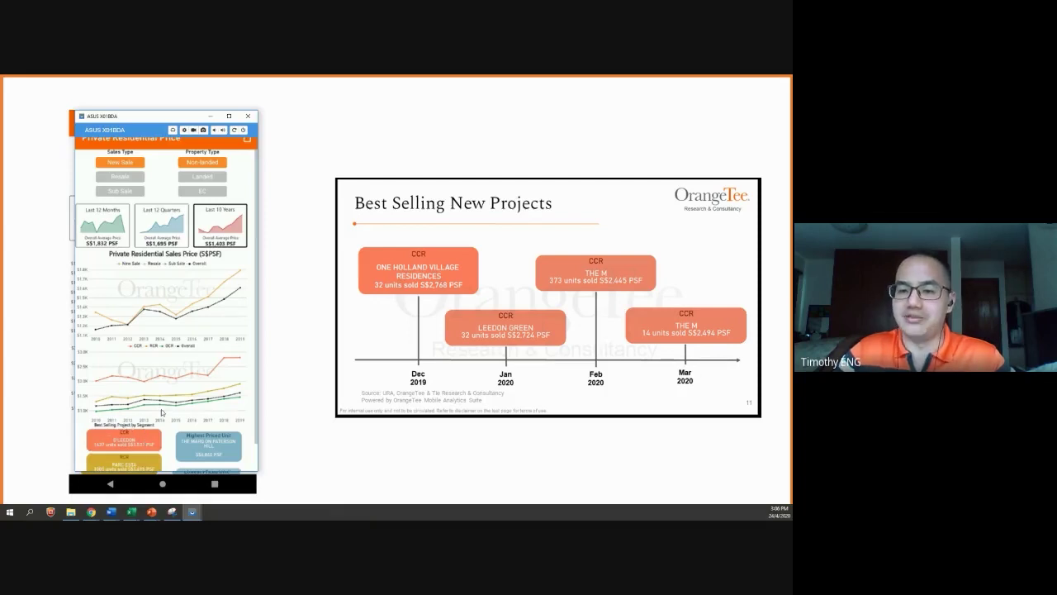
scroll(155, 408, down, 1)
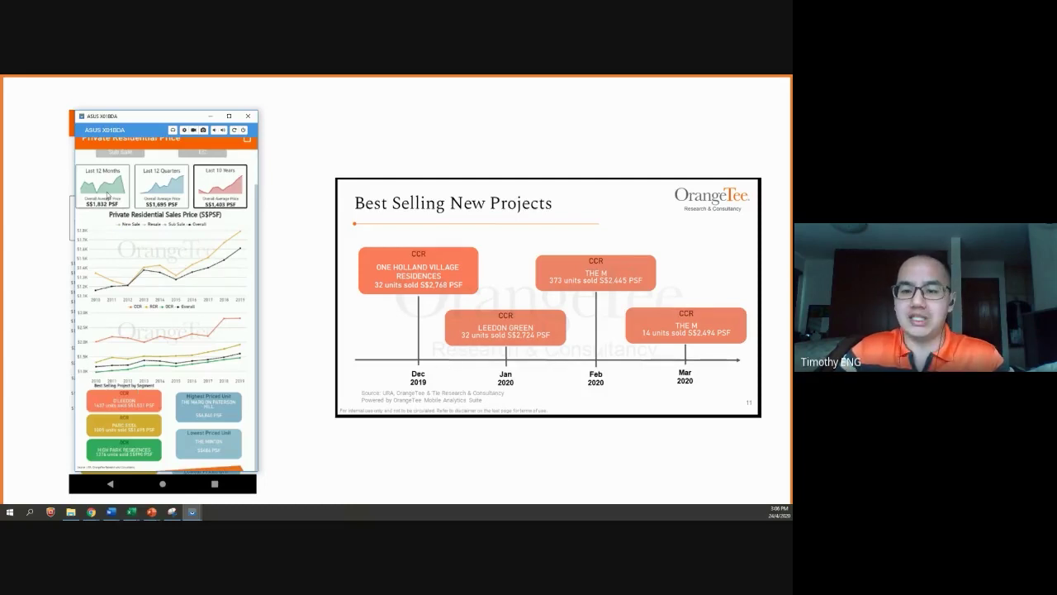
click(122, 183)
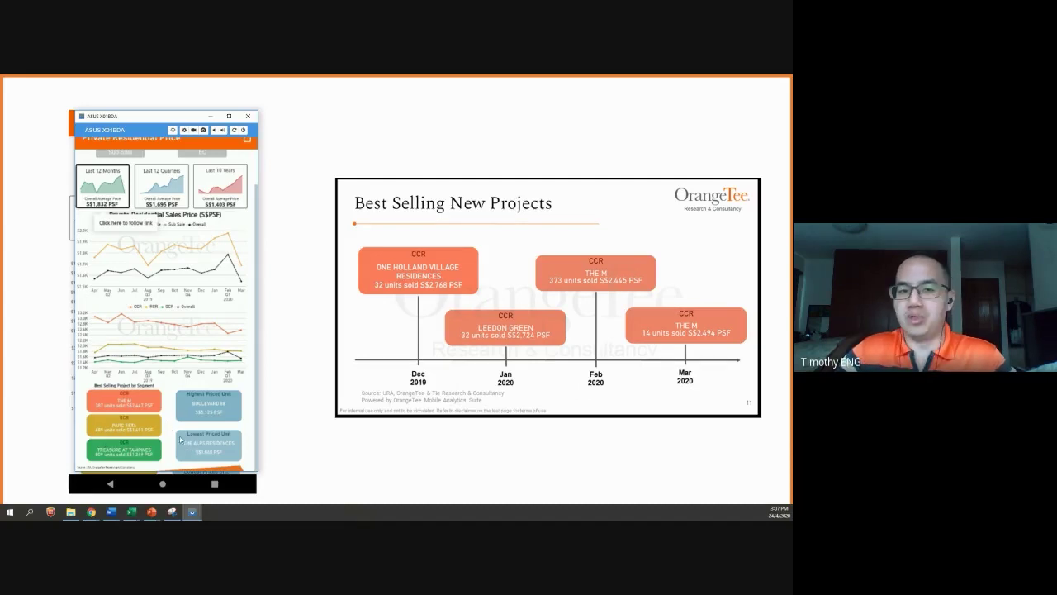
Step: Filter best-selling projects to March, February and January 2020, then December 2019
click(241, 293)
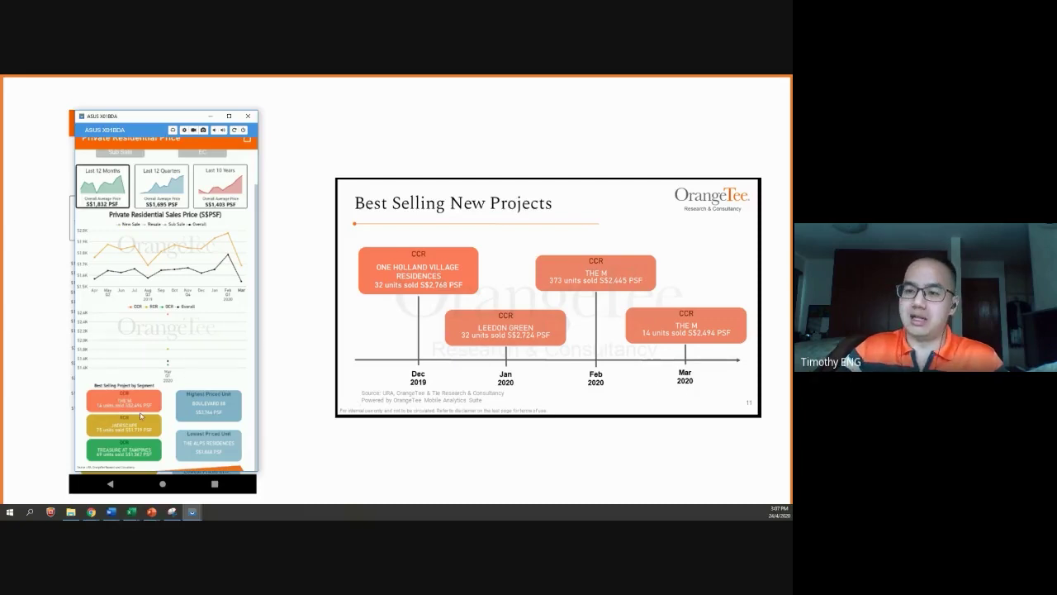
click(227, 291)
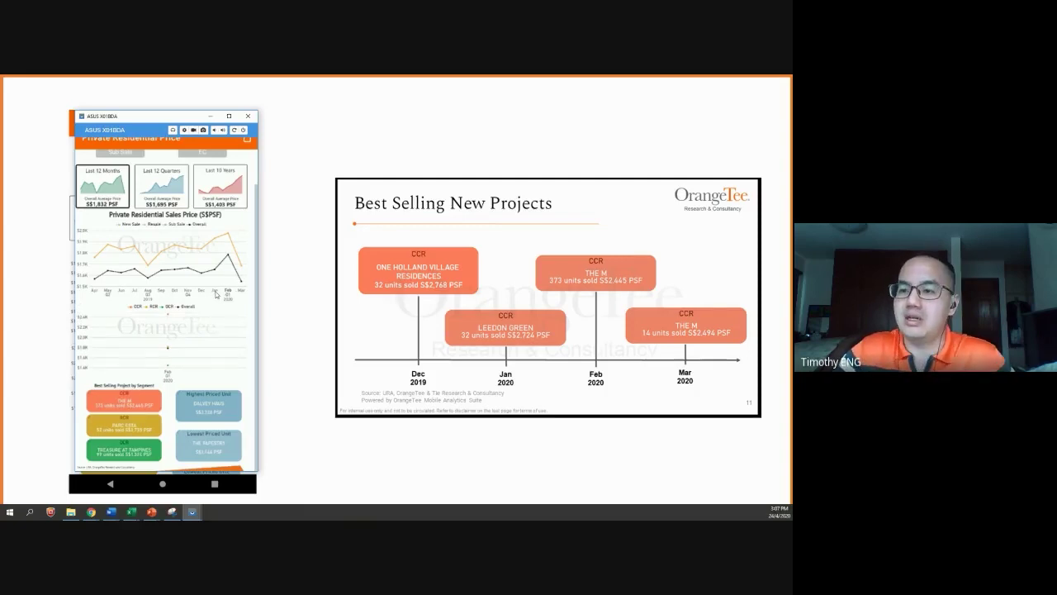
click(200, 292)
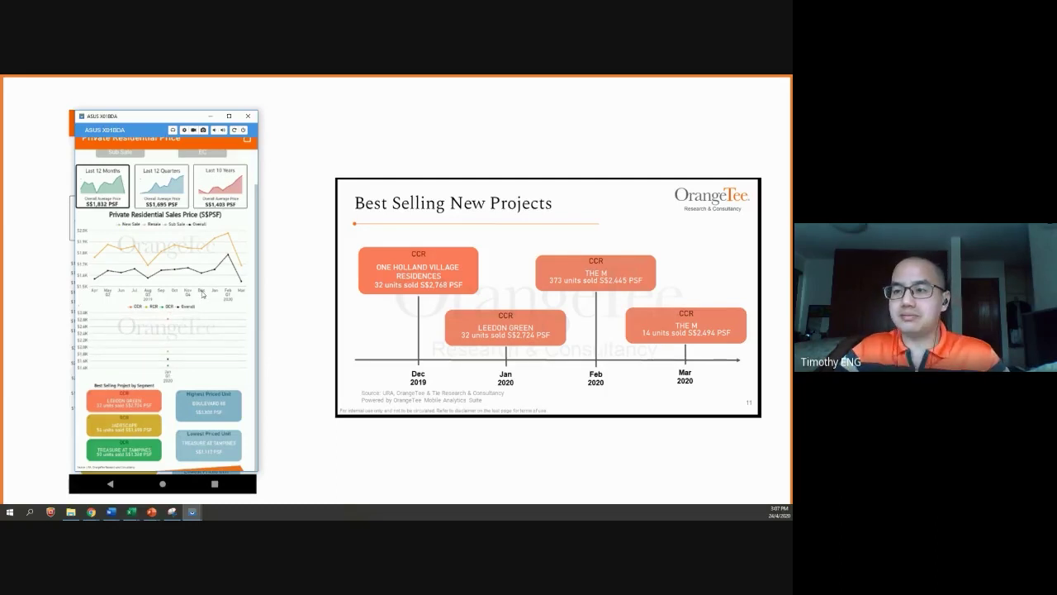
click(202, 293)
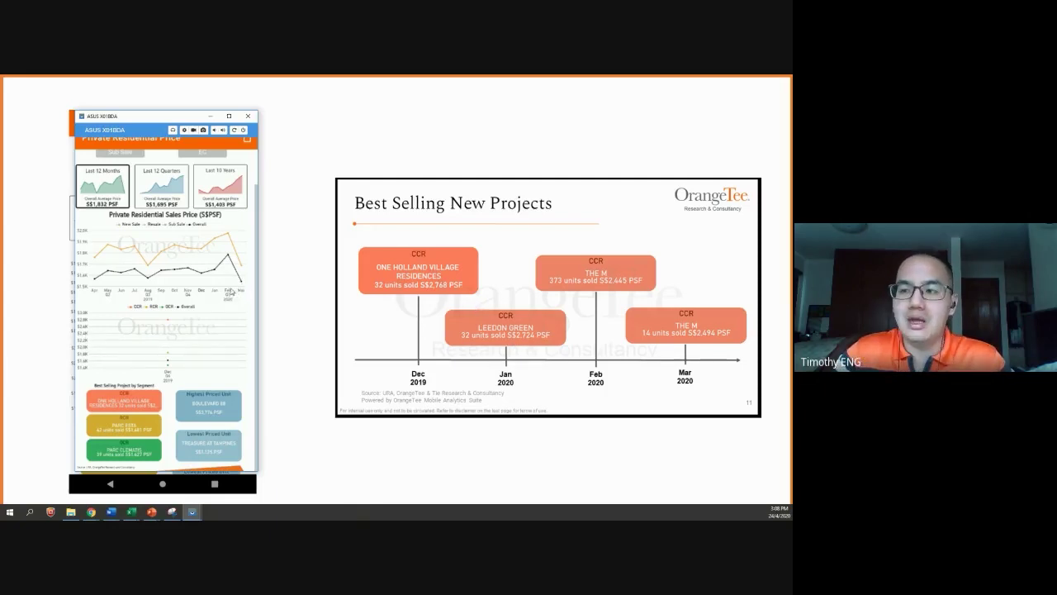
Step: Widen the filter to October–December, then April–December 2019, and switch to Last 12 Quarters
click(187, 299)
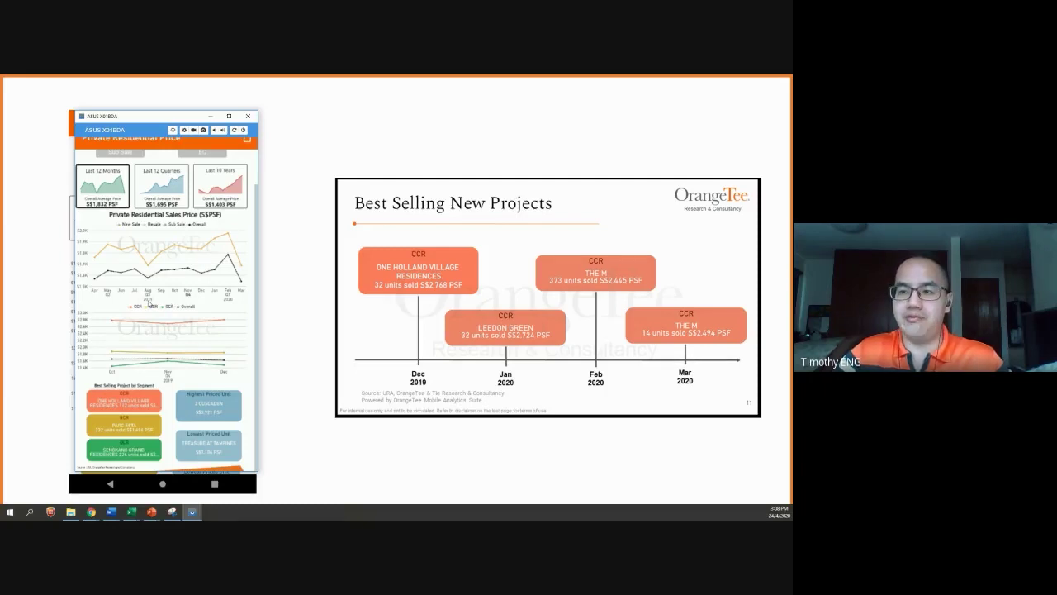
click(115, 296)
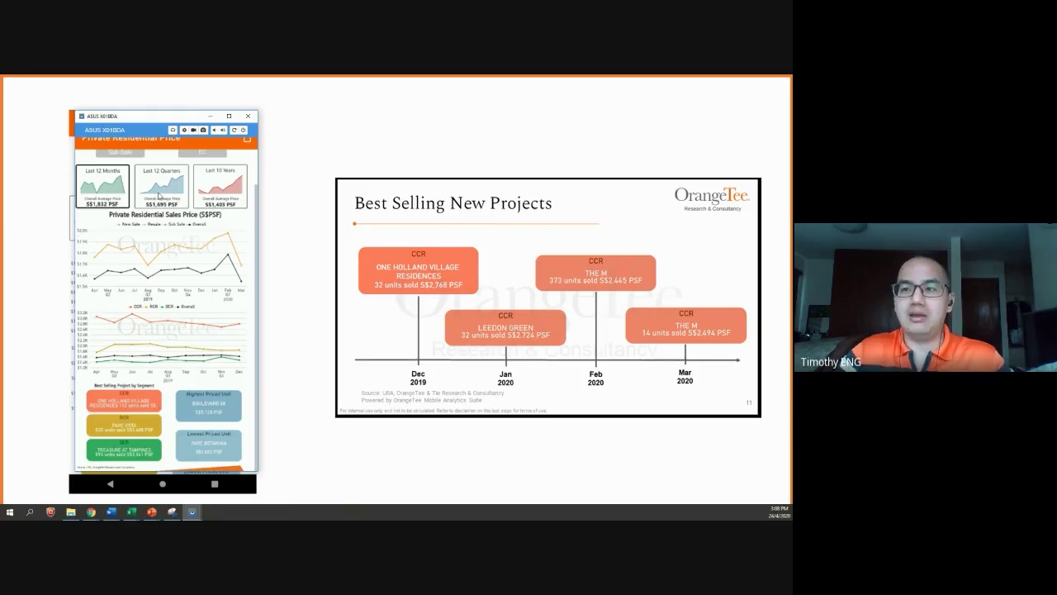
click(159, 196)
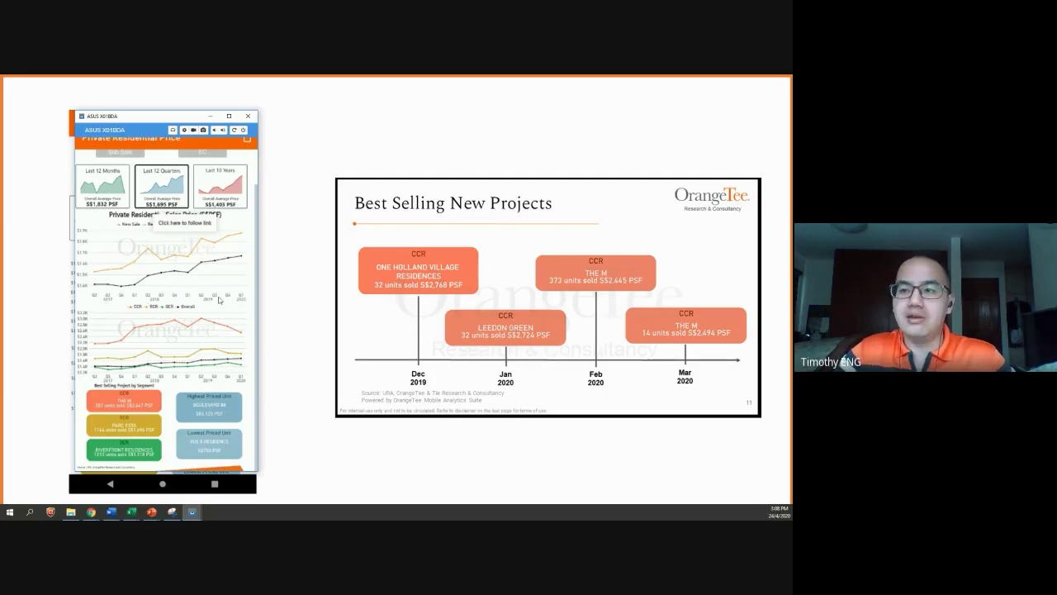
Step: Filter quarterly best-sellers to 2017, then 2018, then a single quarter, and advance to the D10 slide
click(110, 303)
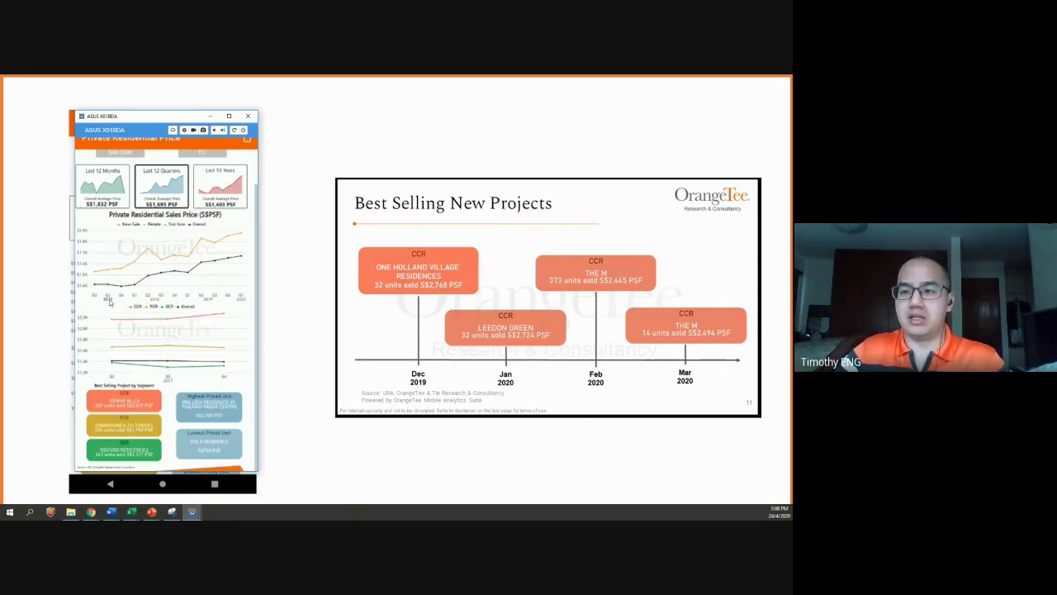
click(157, 302)
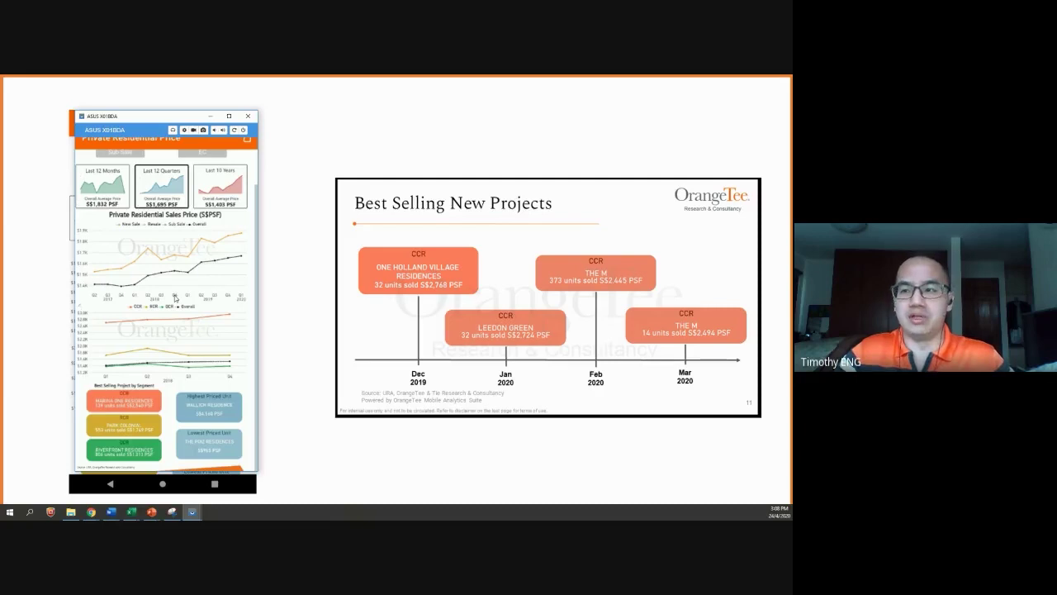
click(175, 297)
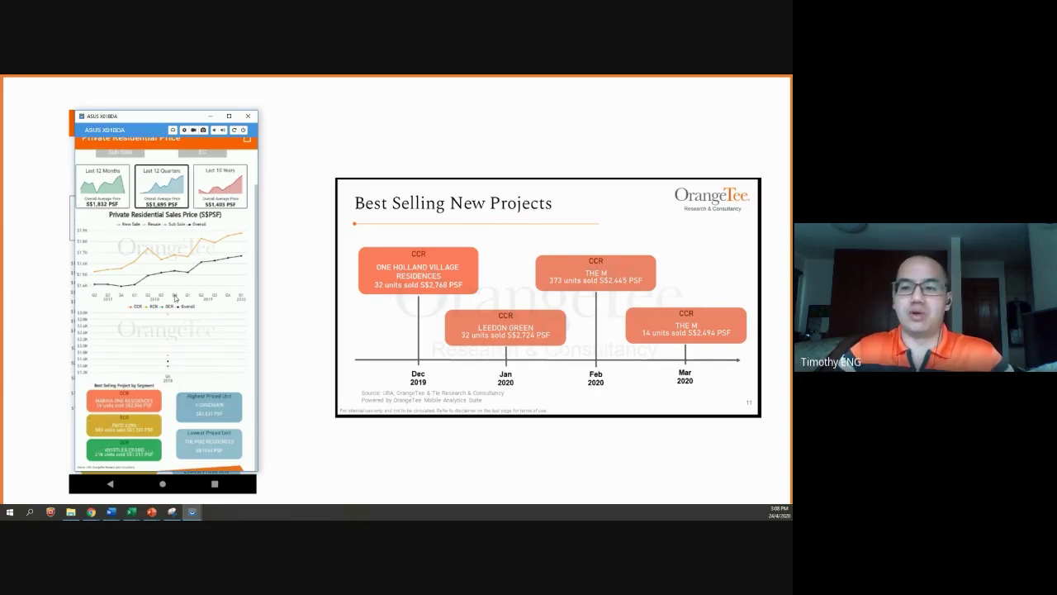
click(409, 289)
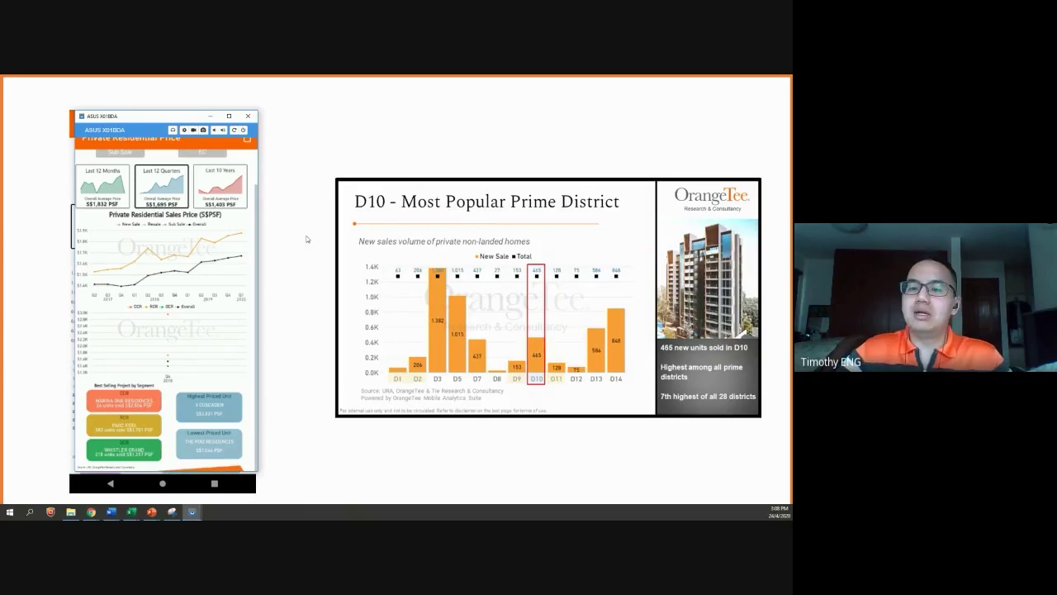
Step: Open Sales Volume by District, deselect Sub Sale to keep New Sale, then advance to the D9,10 slide
click(165, 286)
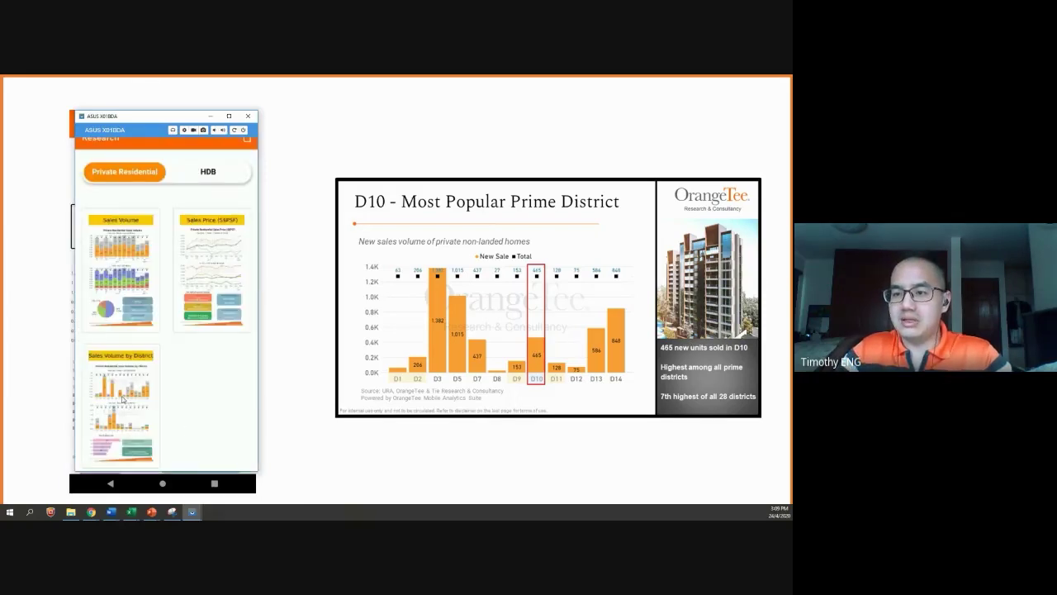
click(123, 399)
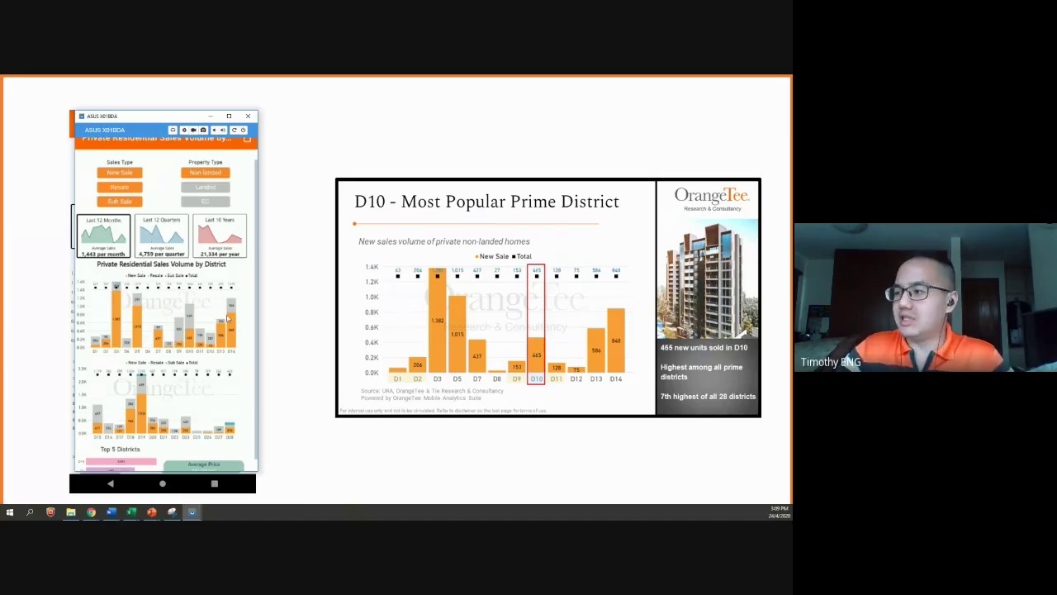
click(120, 187)
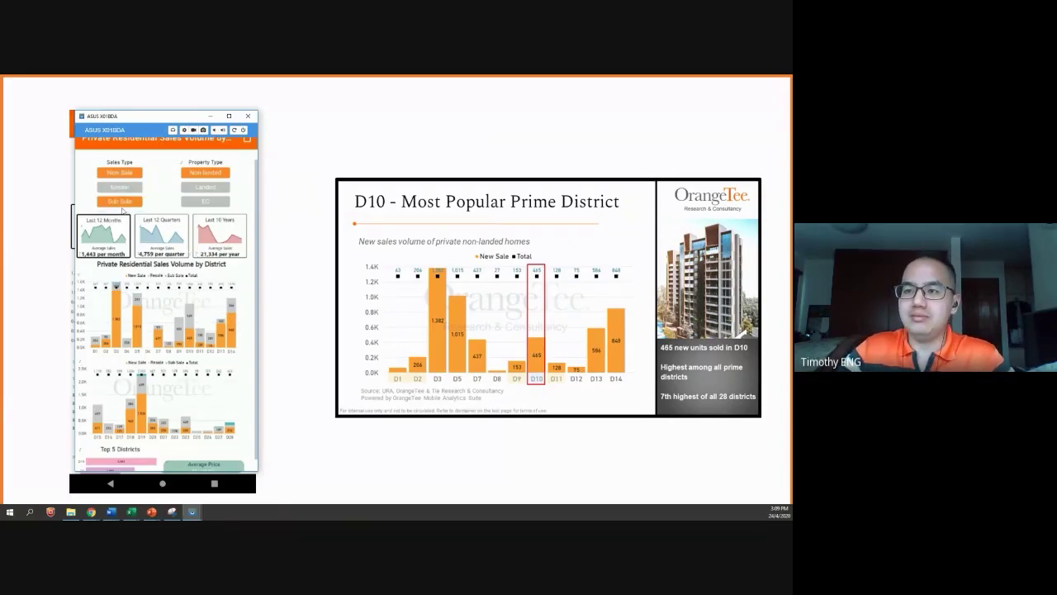
click(129, 203)
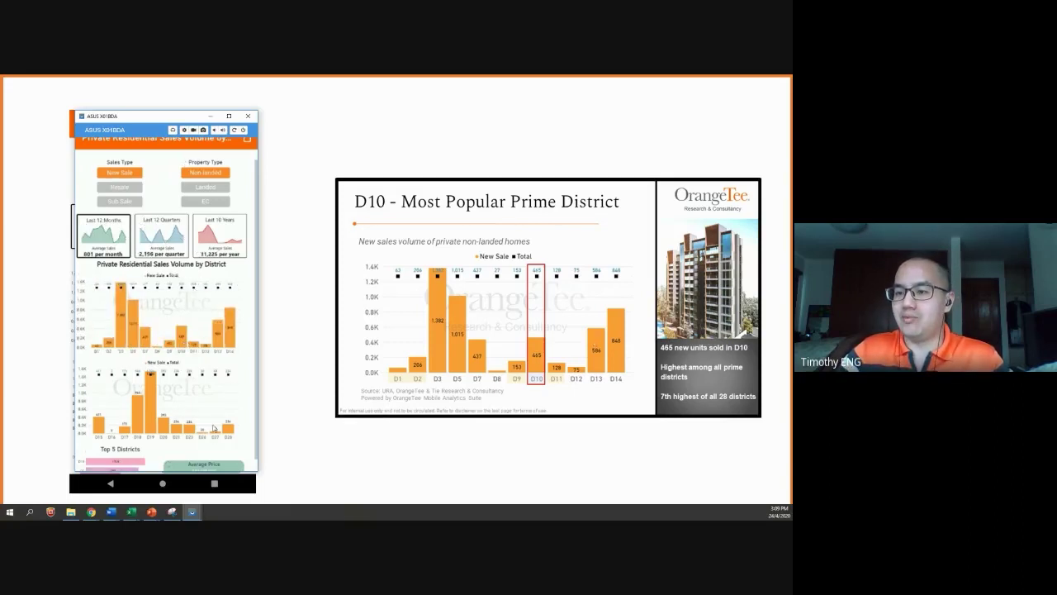
scroll(205, 381, down, 1)
scroll(205, 379, up, 1)
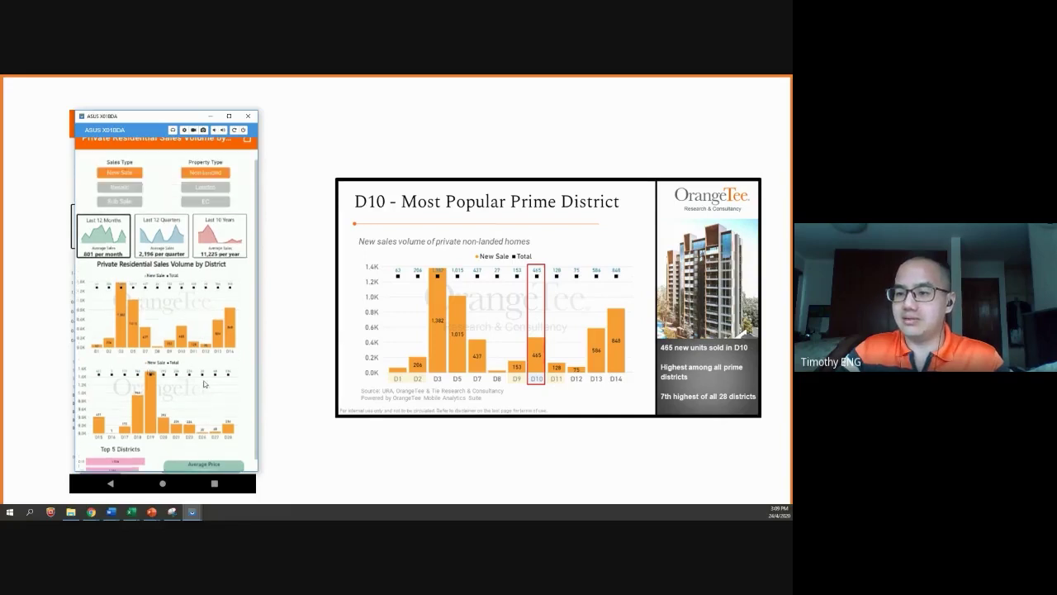
click(535, 319)
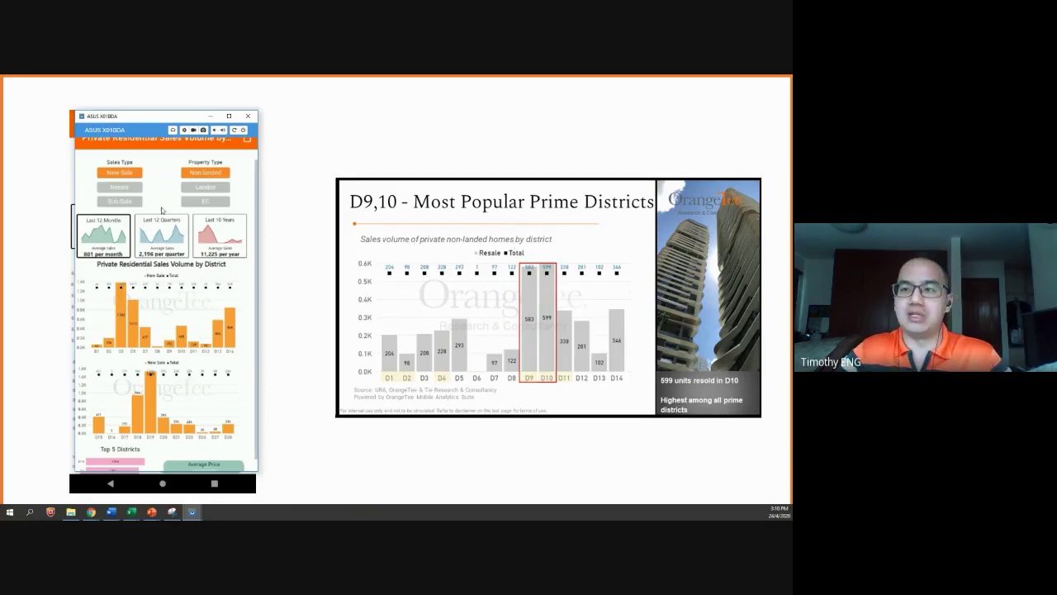
Step: Select Resale and deselect New Sale in the district charts, then advance the slide
click(120, 187)
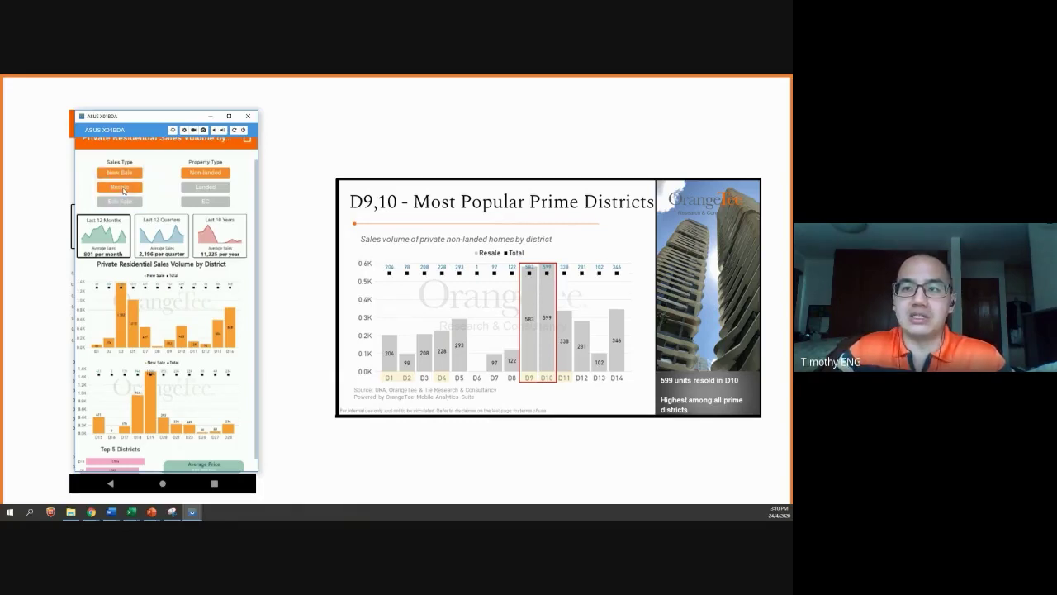
click(122, 172)
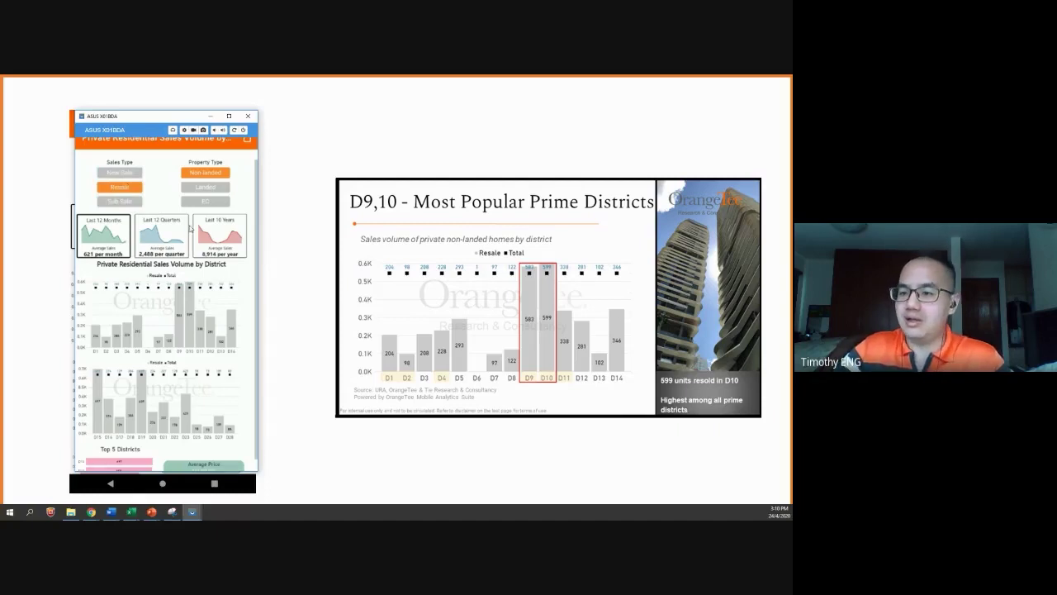
click(432, 328)
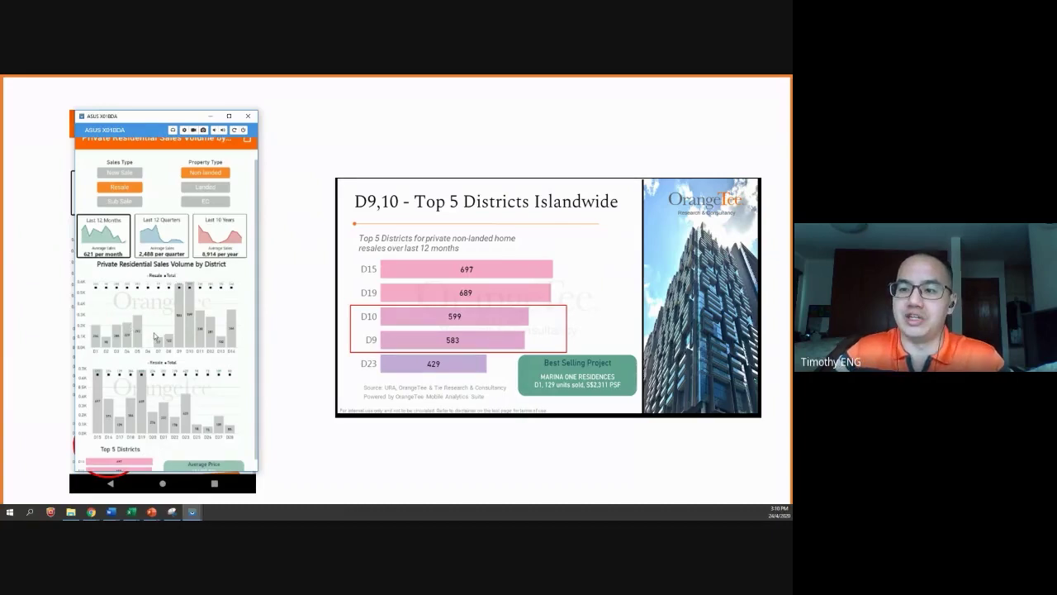
Step: Scroll to Top 5 Districts, advance to the sales volume comparison slide, and drag the phone mirror right
scroll(95, 422, down, 1)
scroll(95, 422, down, 1)
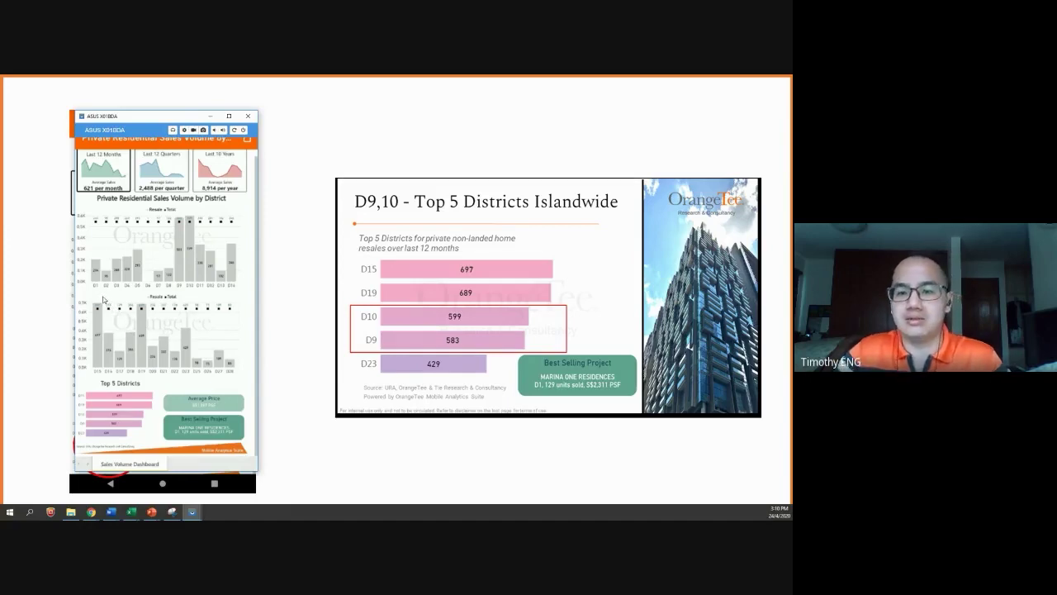
click(434, 286)
drag(160, 116, 609, 135)
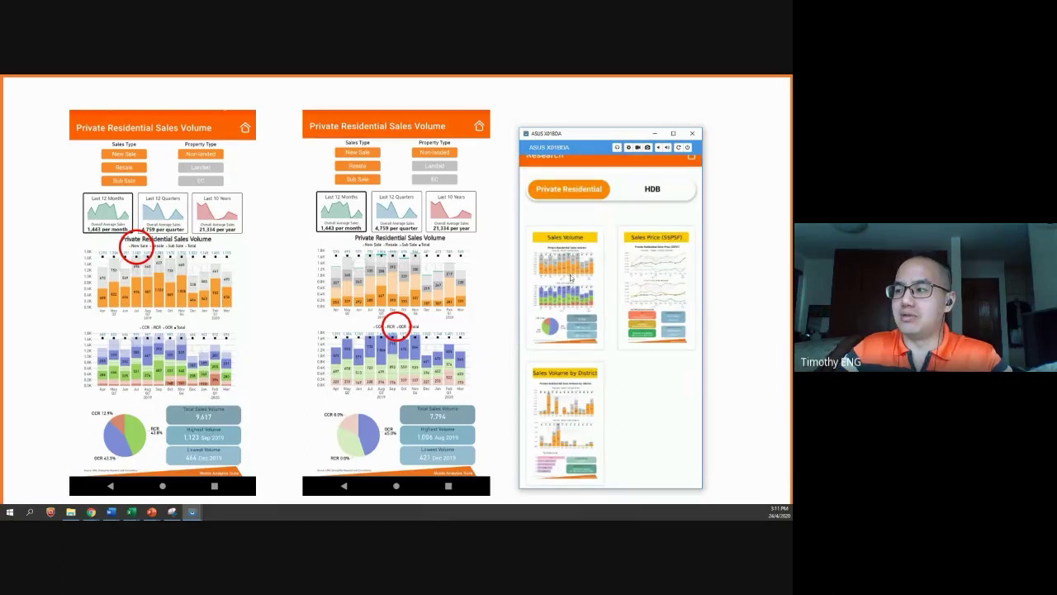
Step: Open the Sales Volume dashboard and tap the New Sale bars so the total reads 9,617
click(570, 278)
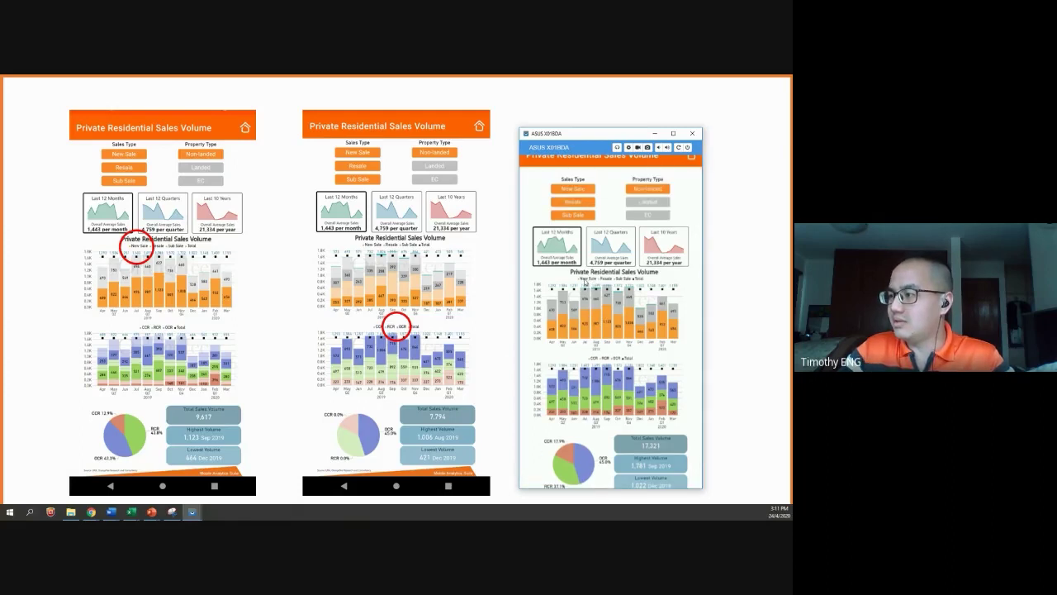
click(555, 337)
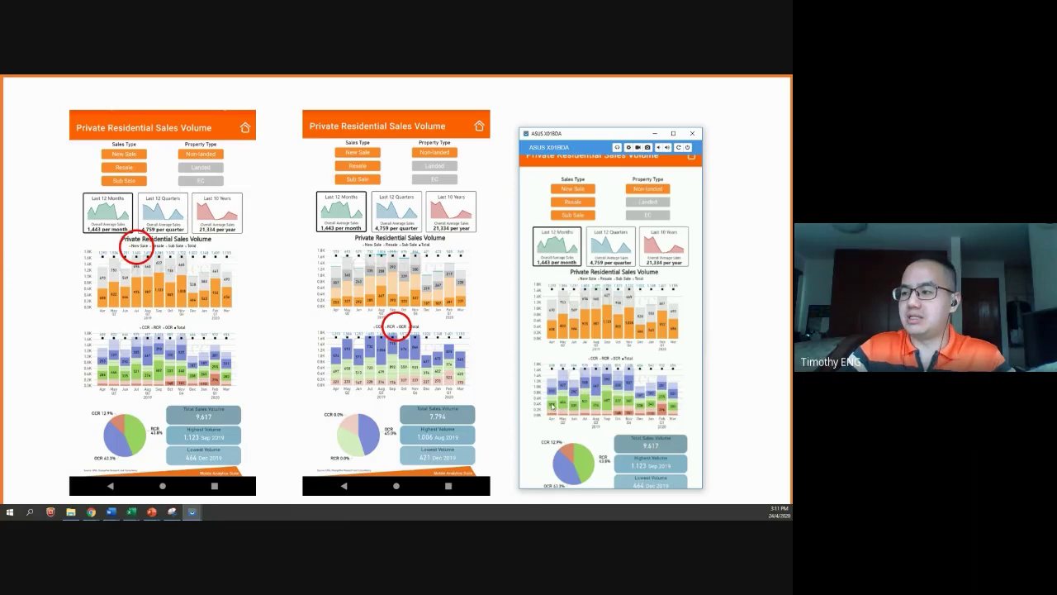
scroll(587, 387, down, 1)
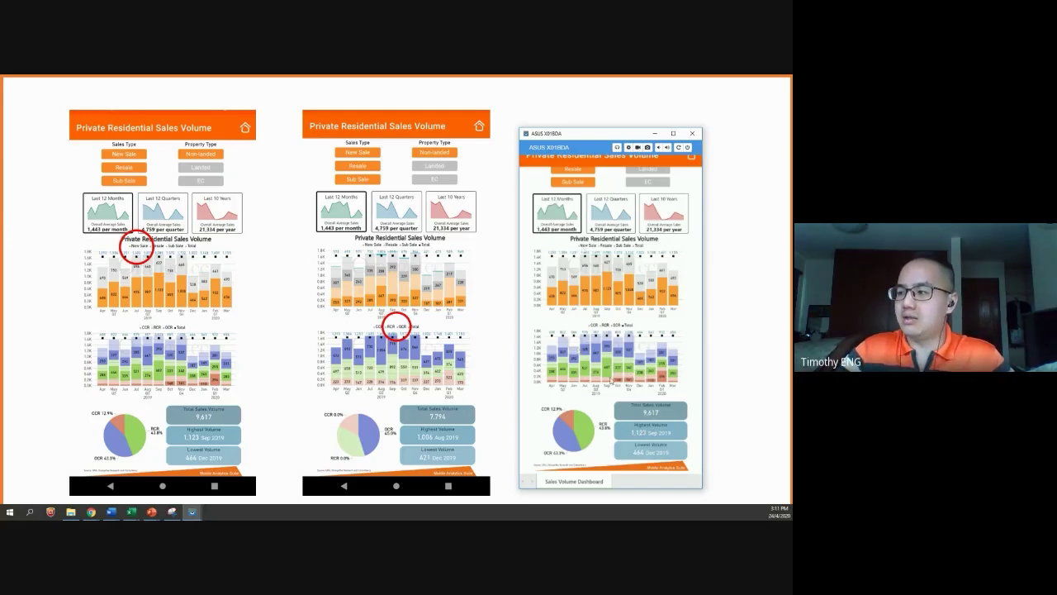
Step: Cross-filter to another sales category for a 6,422 total, then advance to the district slide
click(579, 325)
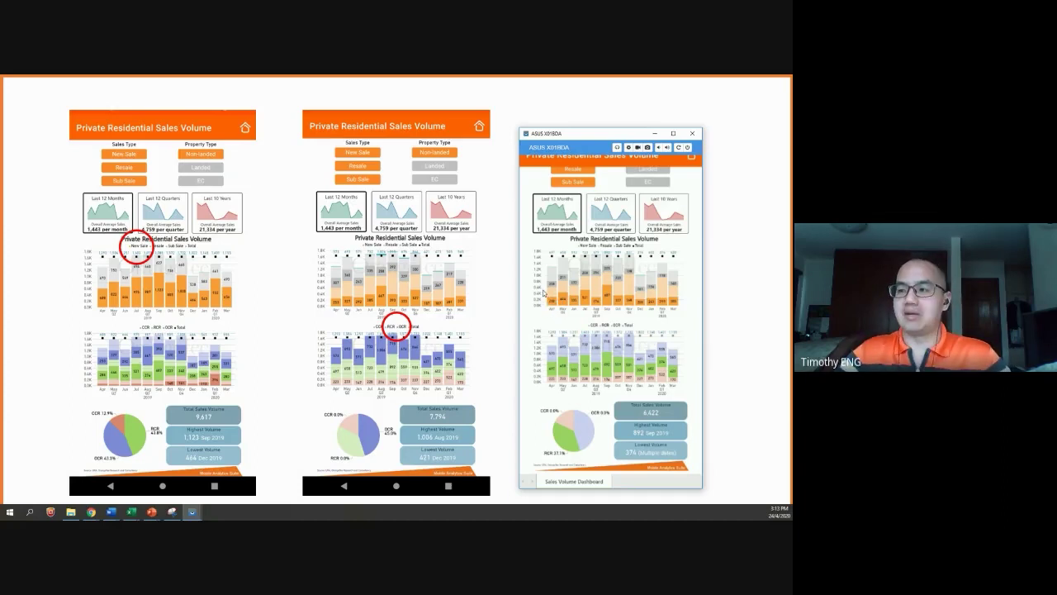
click(376, 307)
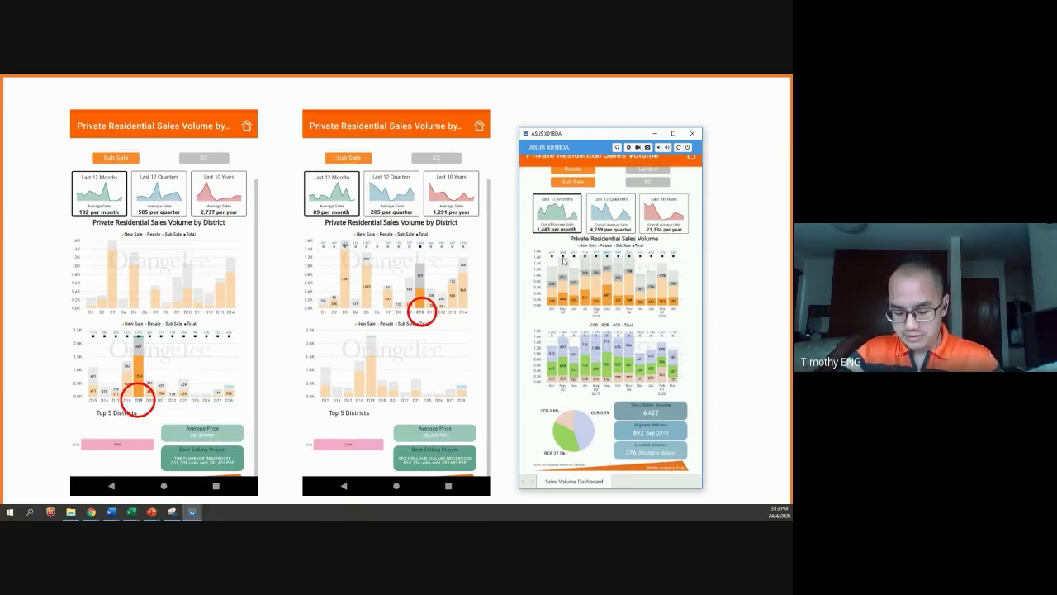
Step: Return to Research, open Sales Volume by District, and tap a district bar to filter the cards
right_click(543, 263)
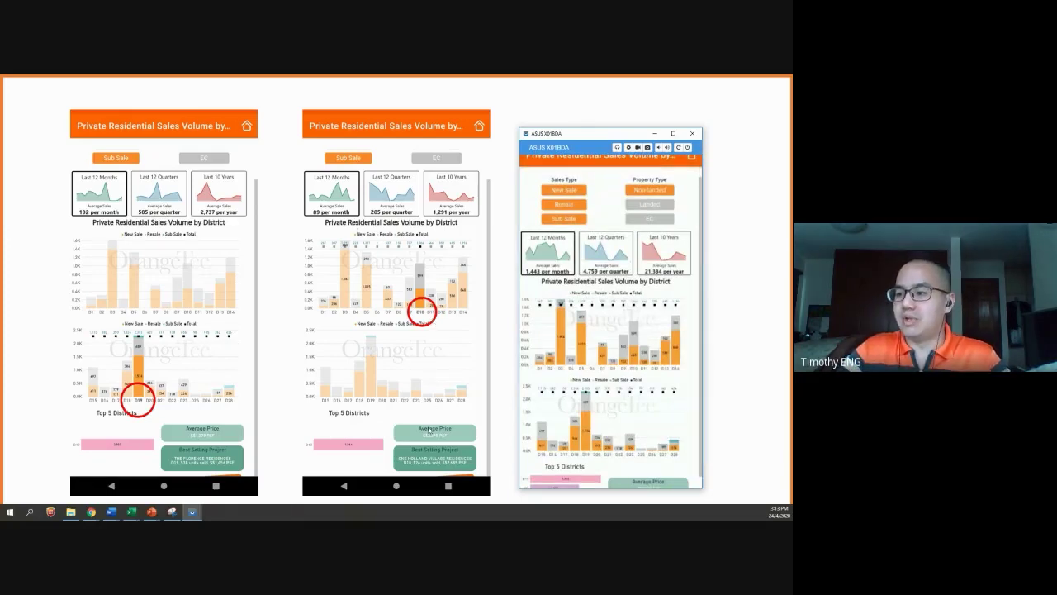
click(583, 371)
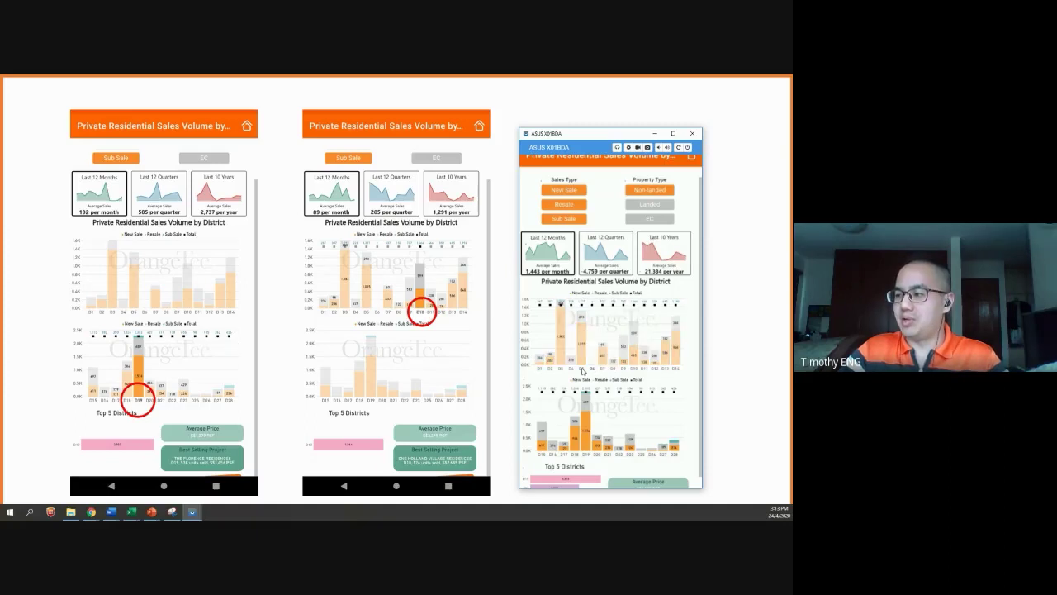
click(582, 369)
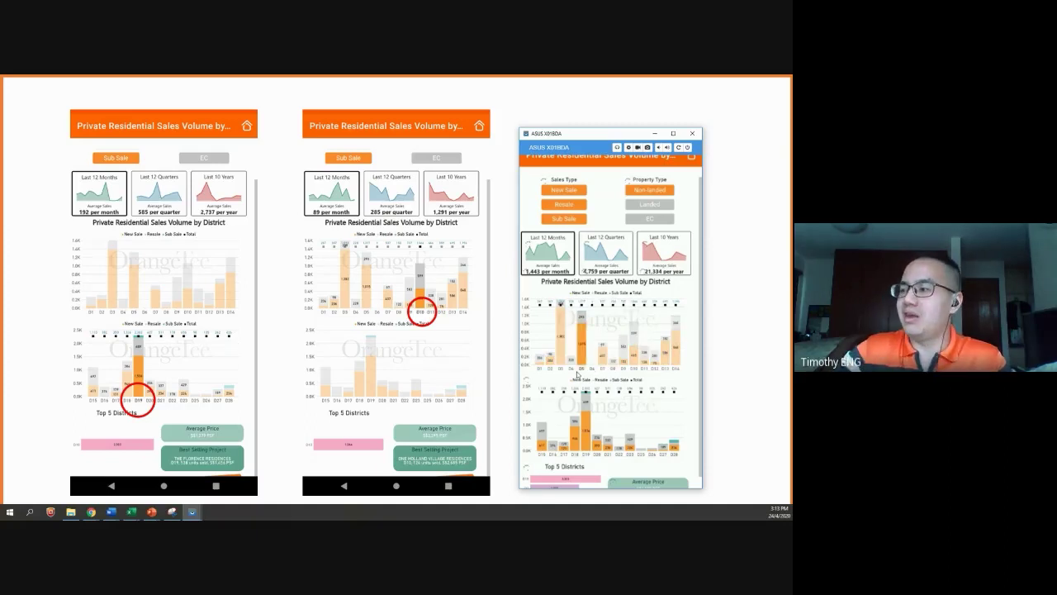
scroll(592, 364, down, 1)
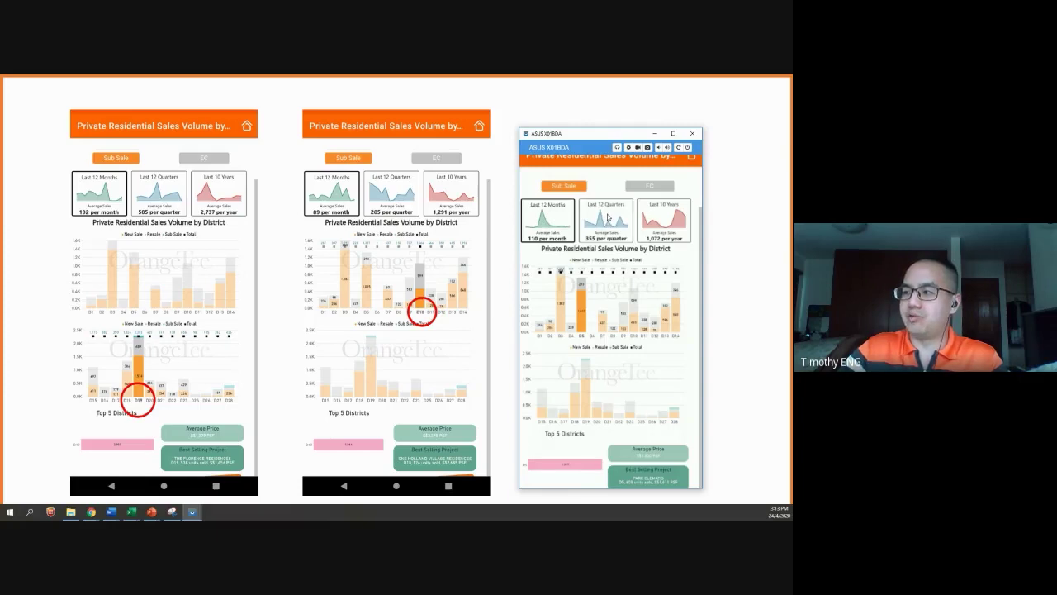
scroll(608, 218, up, 1)
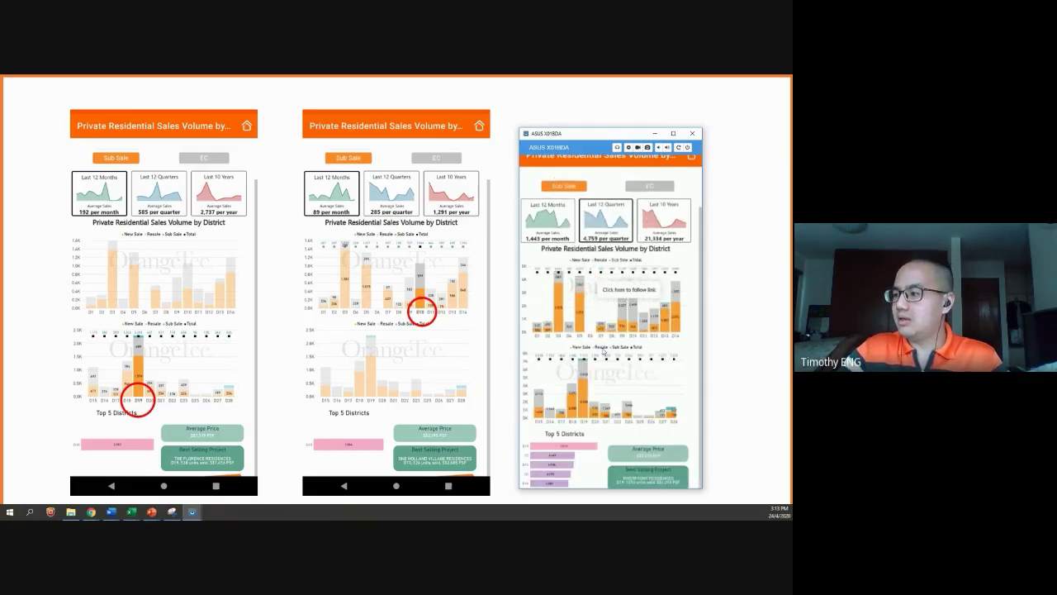
Step: Filter the lower district chart to D19 so the cards read 192, 585 and 2,737
scroll(604, 350, down, 1)
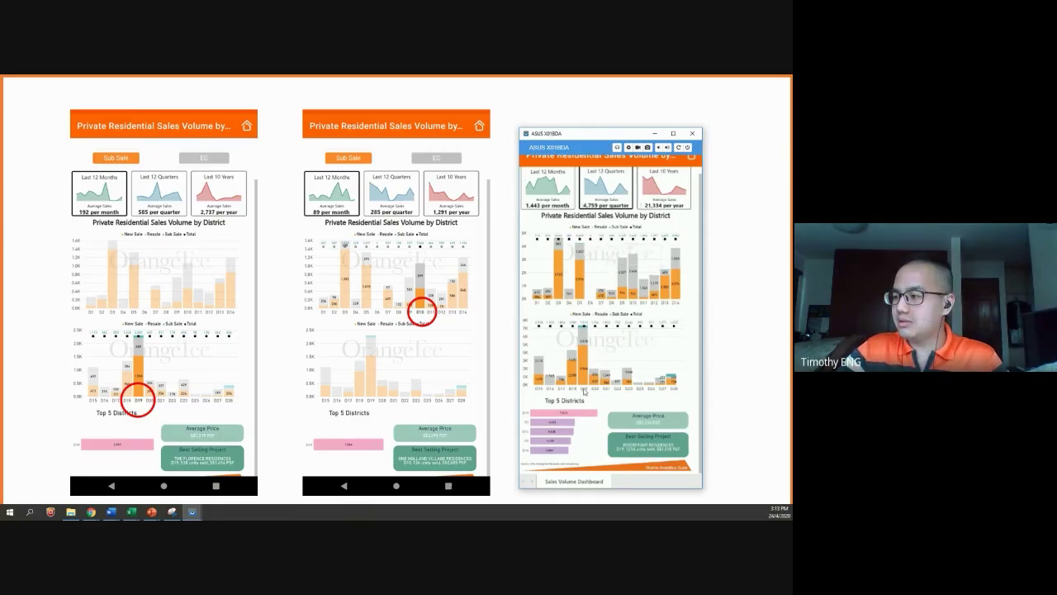
click(583, 390)
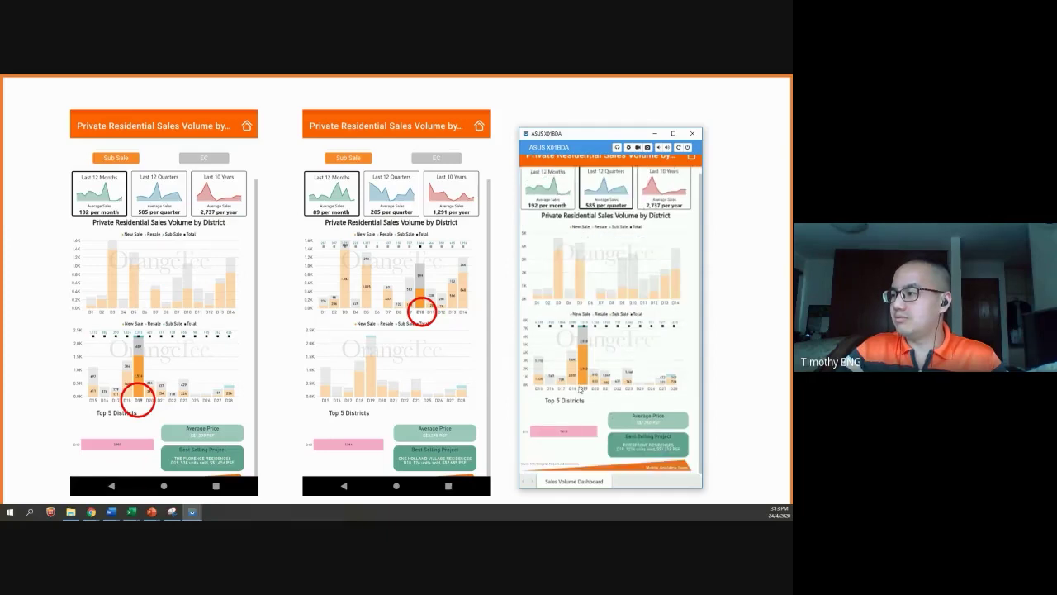
click(646, 306)
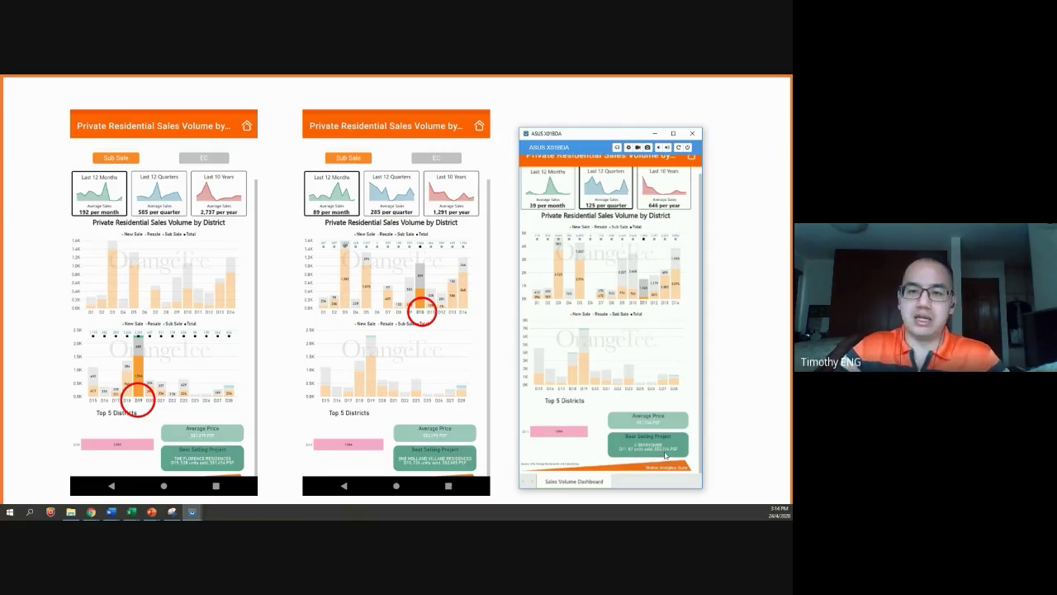
Step: Advance the slideshow to the Make EDMs using the Analytics Suite slide
key(Right)
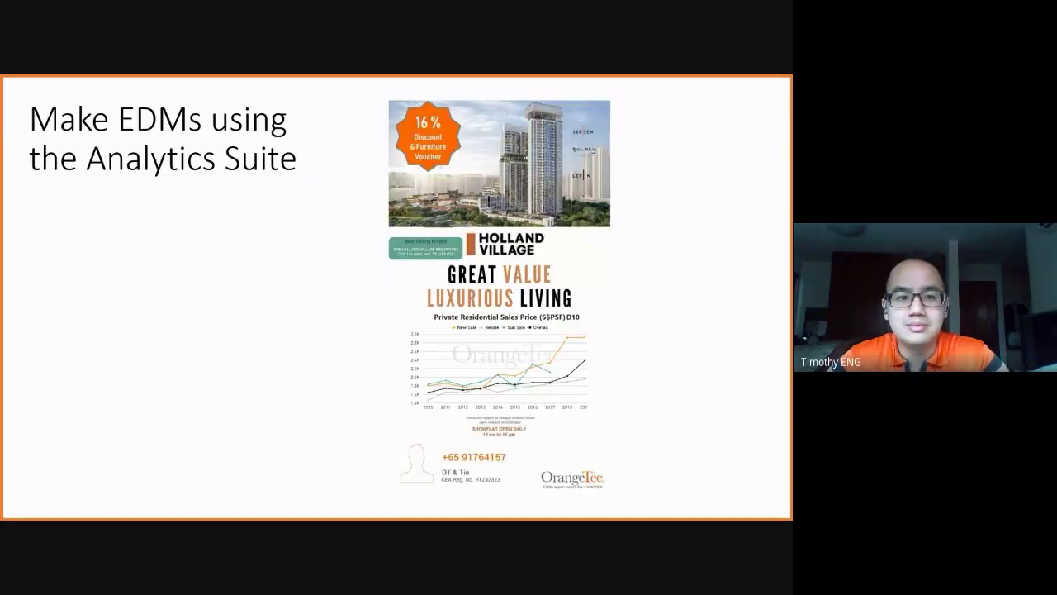